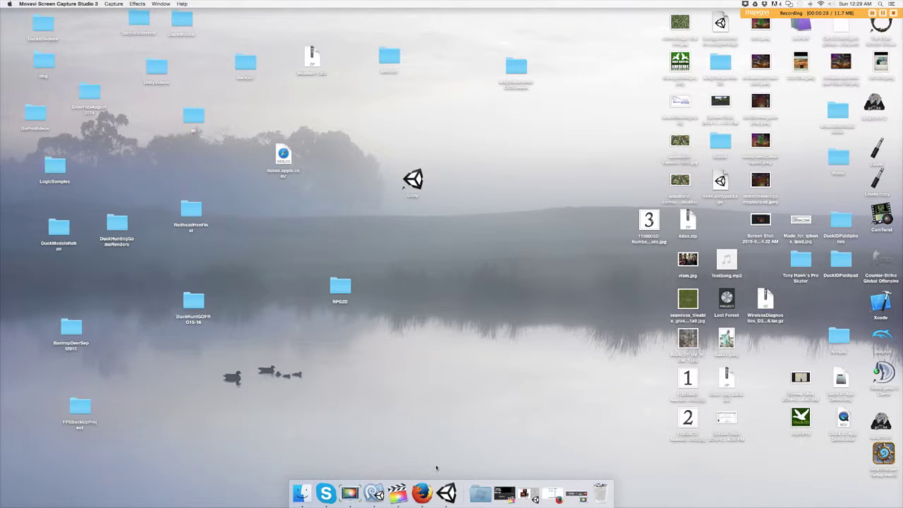
Search 'unity 3d' in Firefox and open unity3d.com's Get Unity download page.
left_click(422, 493)
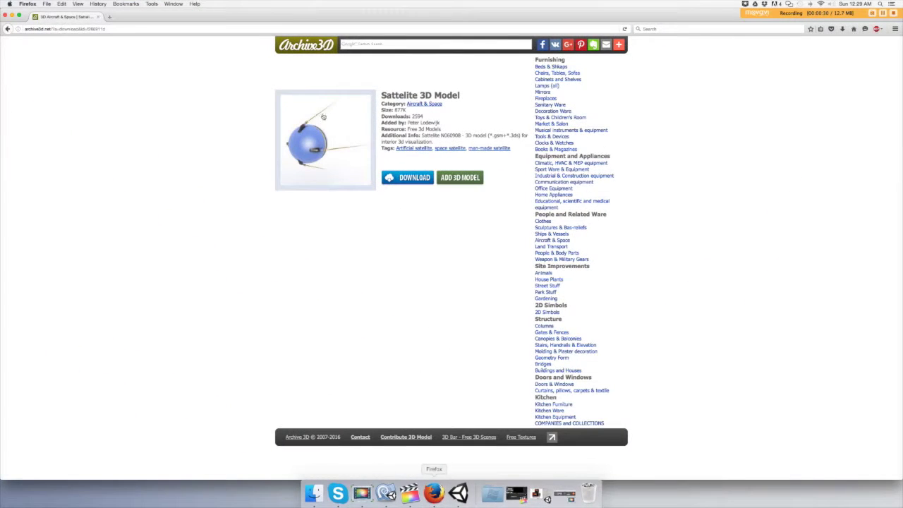
left_click(159, 28)
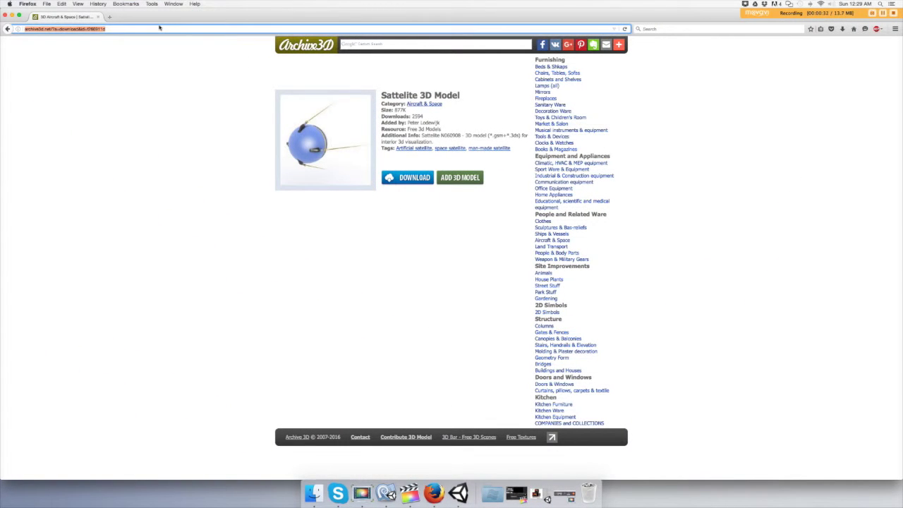
type("uni")
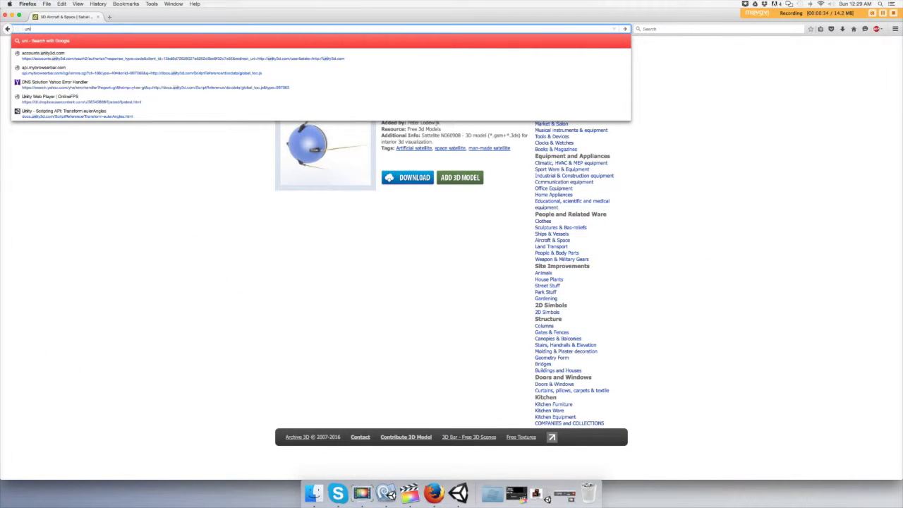
type("ty 3d")
key("Return")
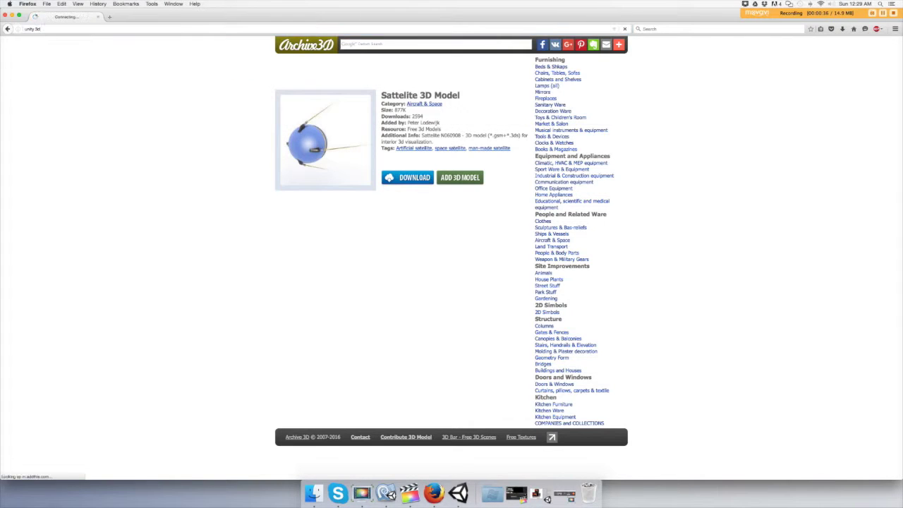
left_click(79, 102)
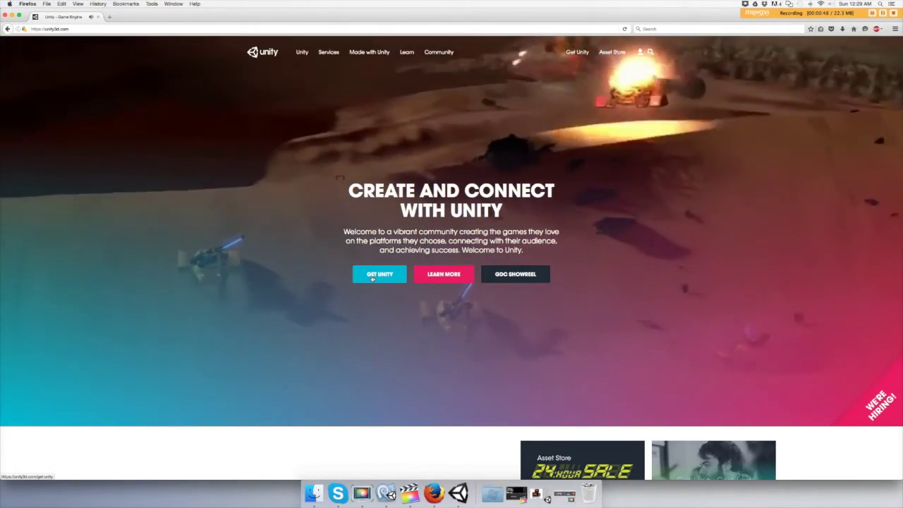
left_click(374, 277)
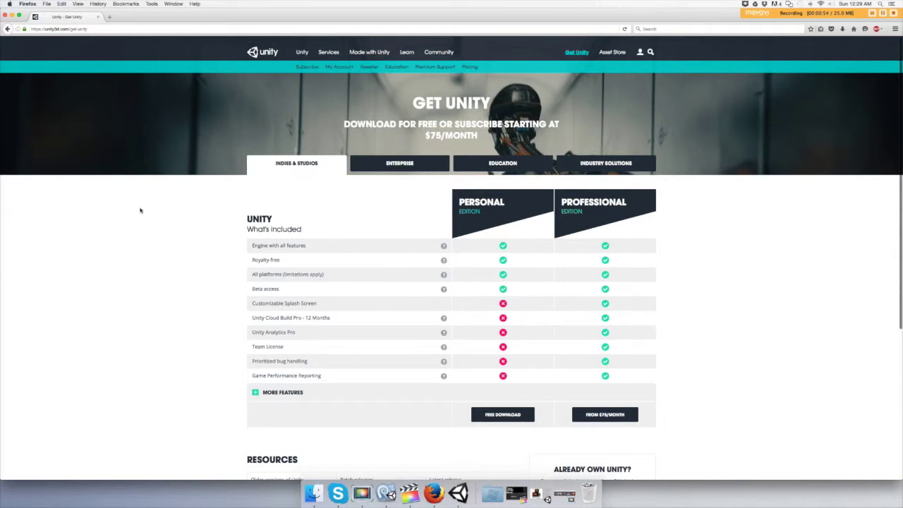
left_click(12, 16)
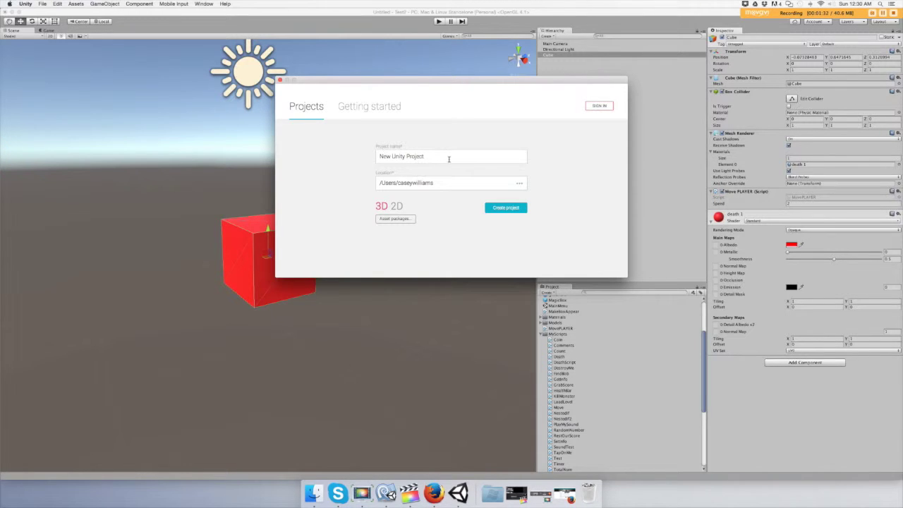
Create a project named StarShooter, choosing Don't Save for the old scene.
left_click(448, 159)
key("BackSpace")
key("BackSpace")
key("BackSpace")
key("BackSpace")
key("BackSpace")
key("BackSpace")
key("BackSpace")
key("BackSpace")
key("BackSpace")
key("BackSpace")
key("BackSpace")
key("BackSpace")
key("BackSpace")
key("BackSpace")
key("BackSpace")
key("BackSpace")
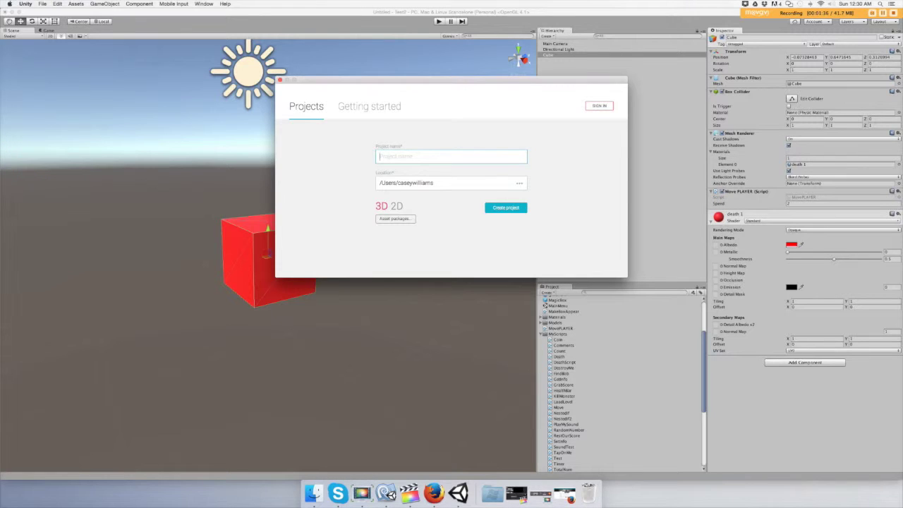
type("StarShooter")
left_click(507, 211)
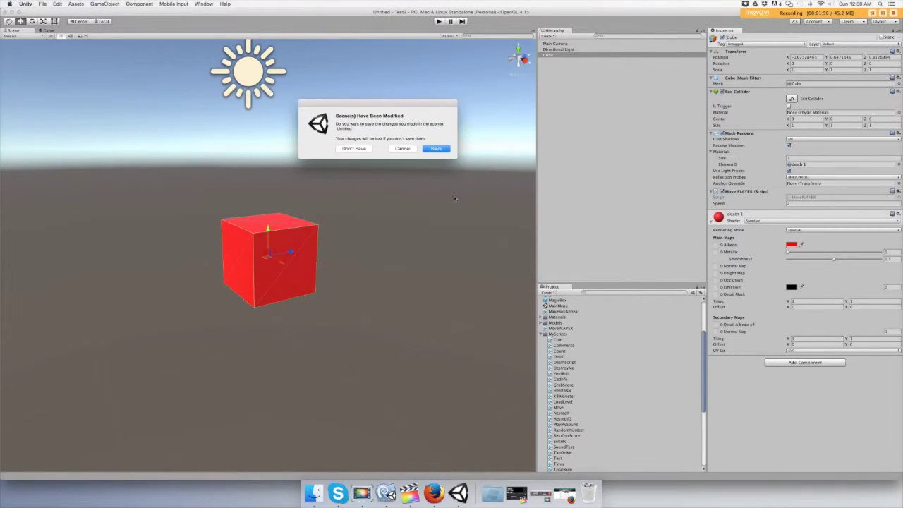
left_click(352, 149)
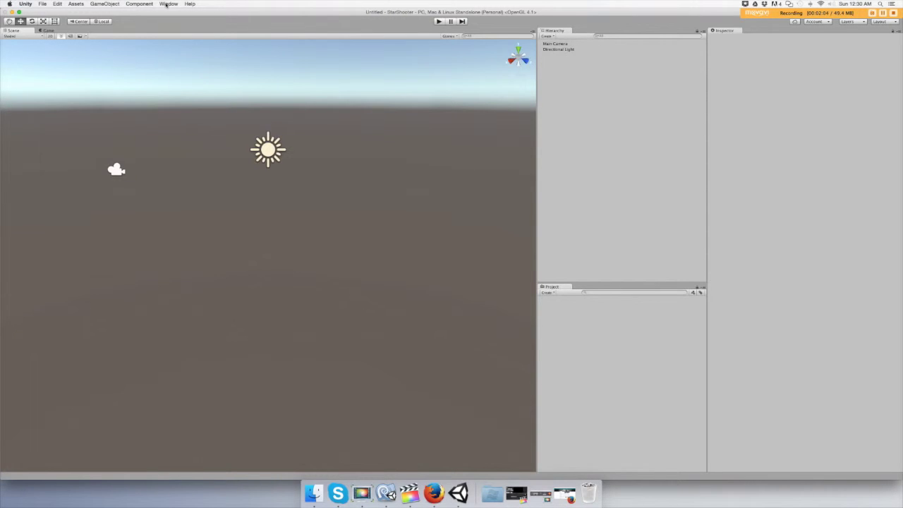
Open the Asset Store from the Window menu, search 'droid fighter' and open Droid Spacefighter.
left_click(167, 4)
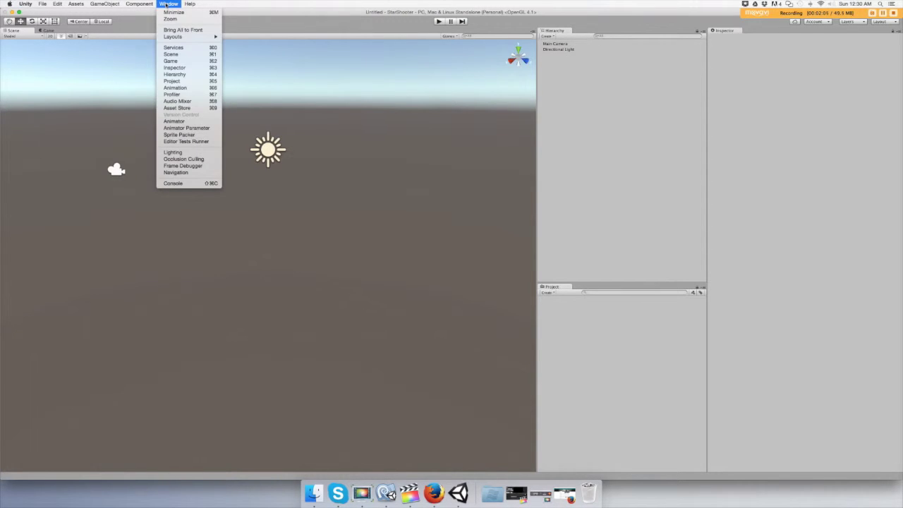
left_click(176, 108)
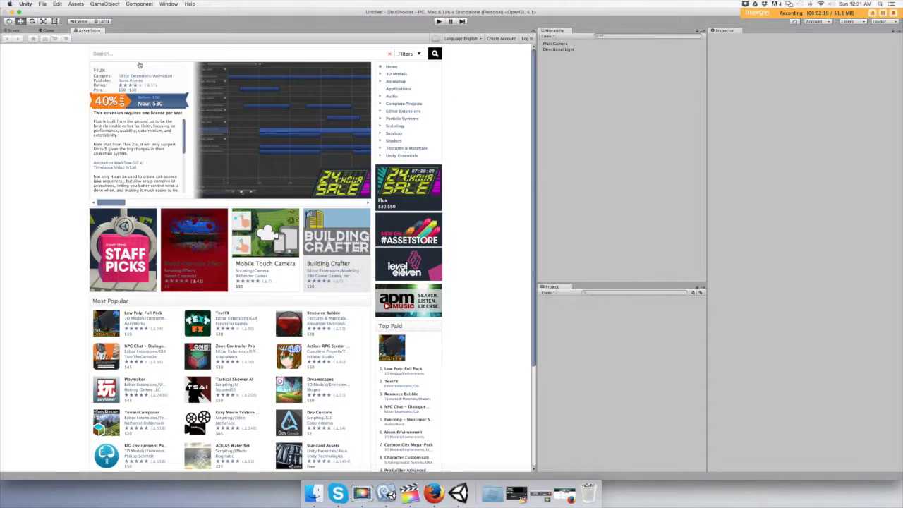
left_click(132, 55)
type("droid")
type(" input")
key("super+a")
key("BackSpace")
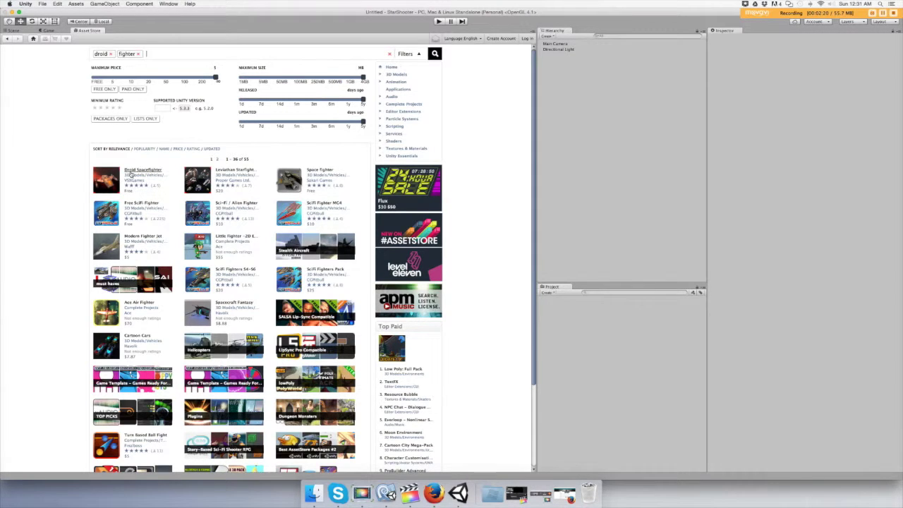
left_click(132, 173)
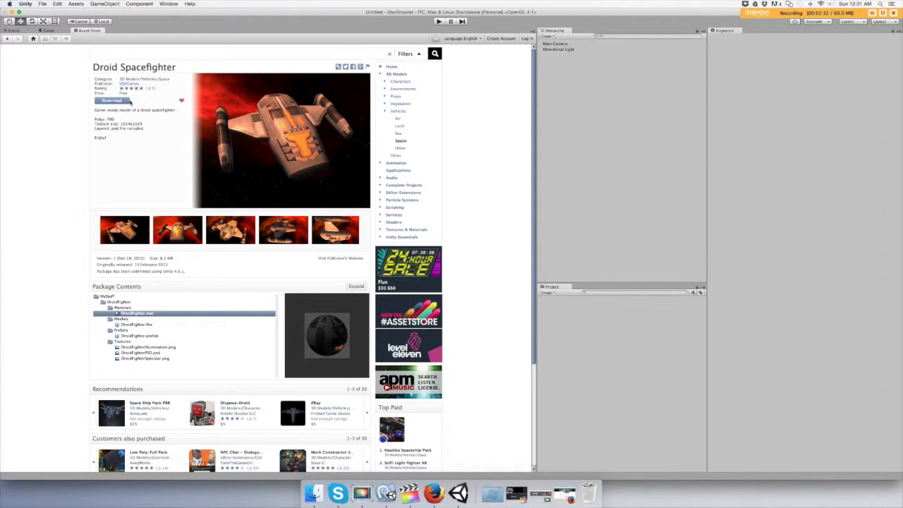
Log in, download the Droid Spacefighter package and import all of its files.
left_click(113, 101)
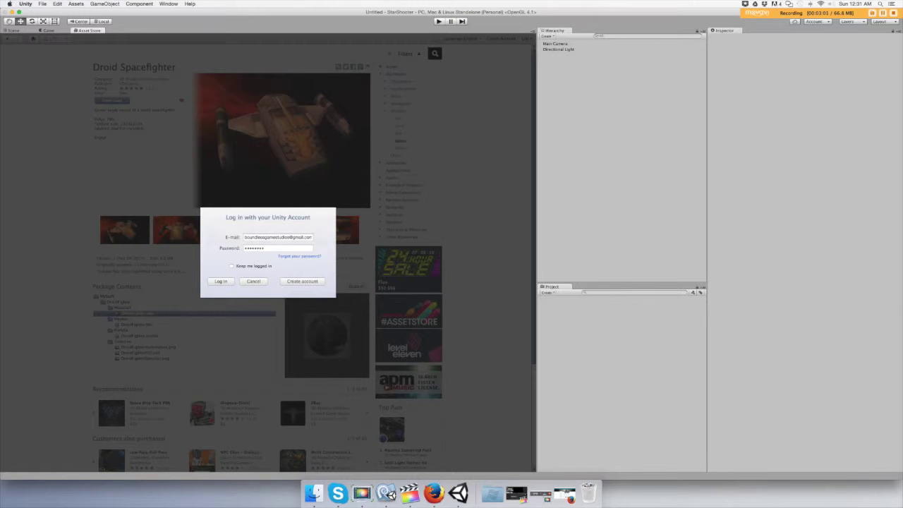
key("Return")
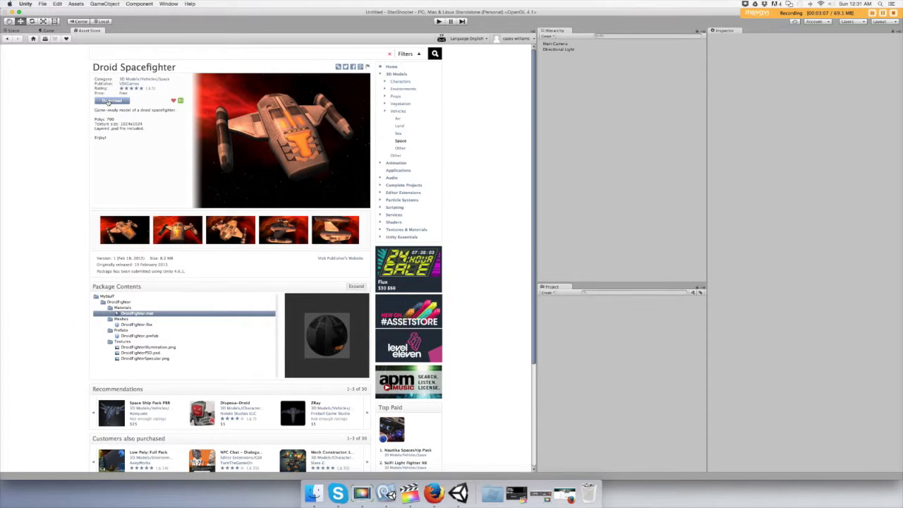
left_click(108, 101)
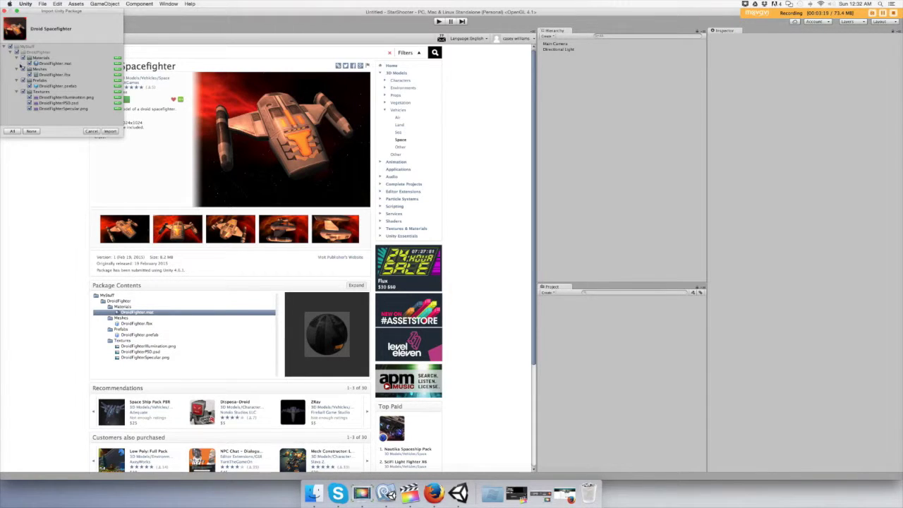
left_click(110, 131)
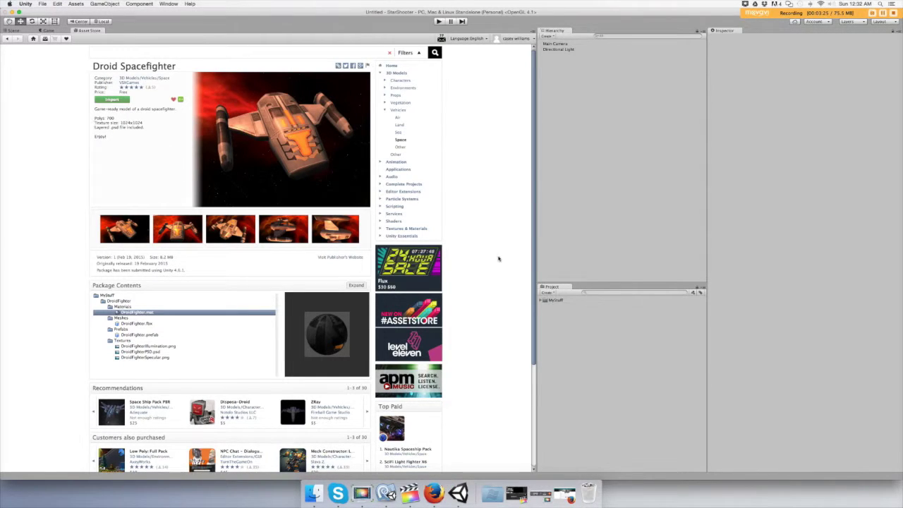
scroll(181, 96, "down", 1)
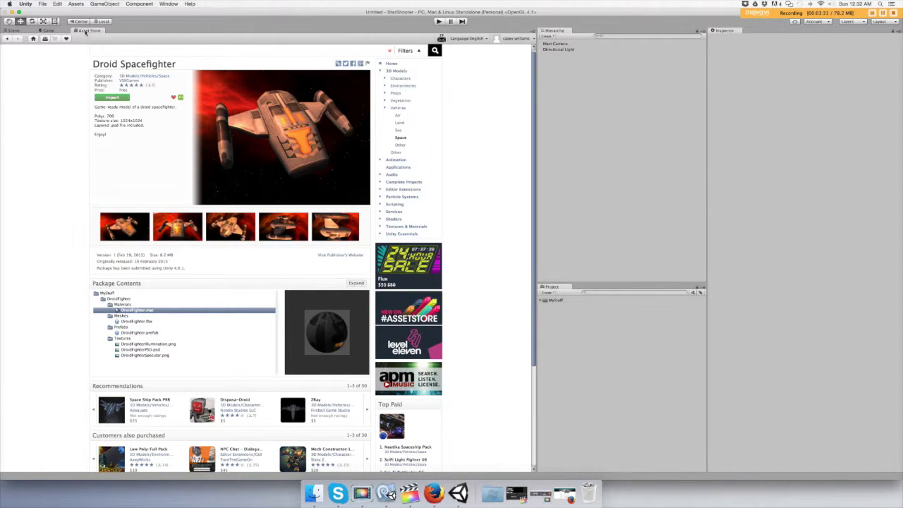
Close the Asset Store tab and switch to the Game view's default sky and ground.
right_click(92, 32)
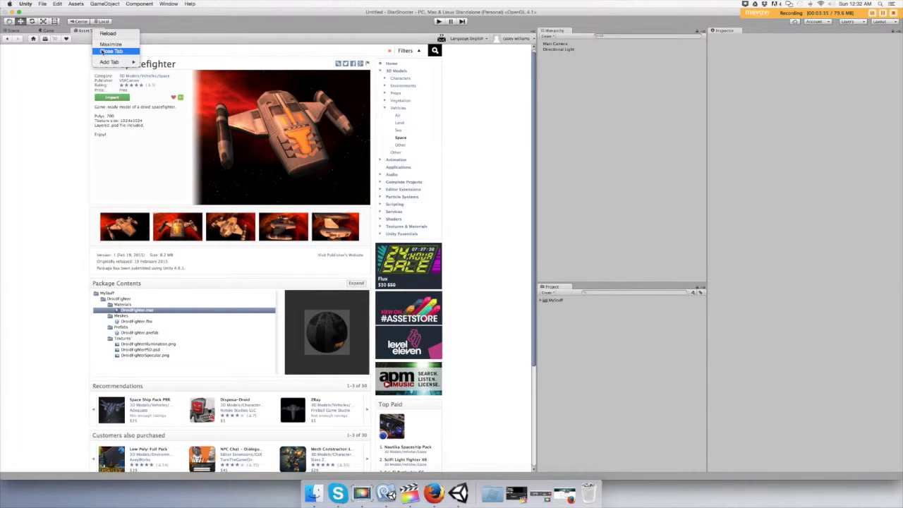
left_click(107, 52)
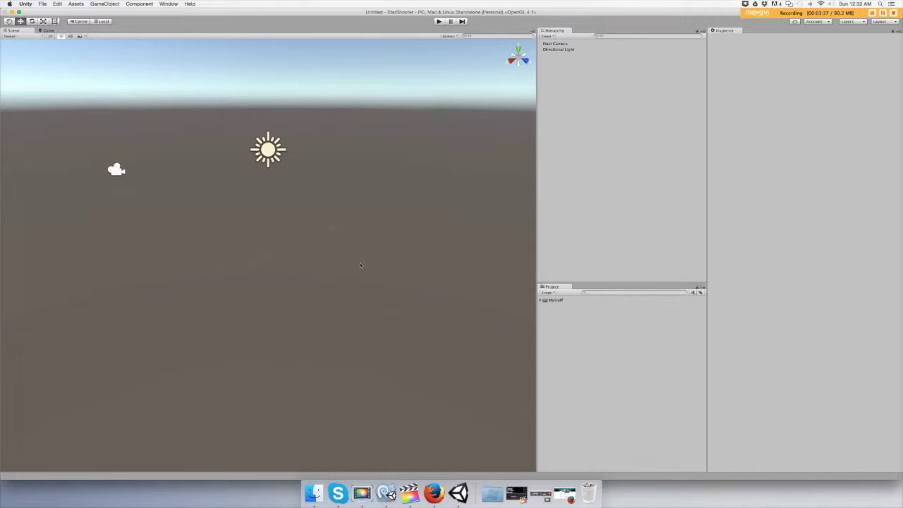
left_click(47, 31)
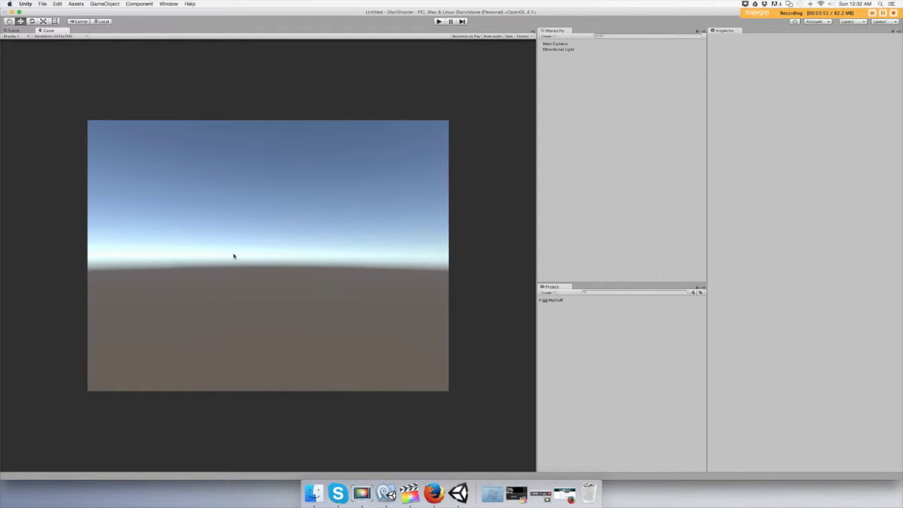
Select the Main Camera and set its Clear Flags to Solid Color.
left_click(548, 44)
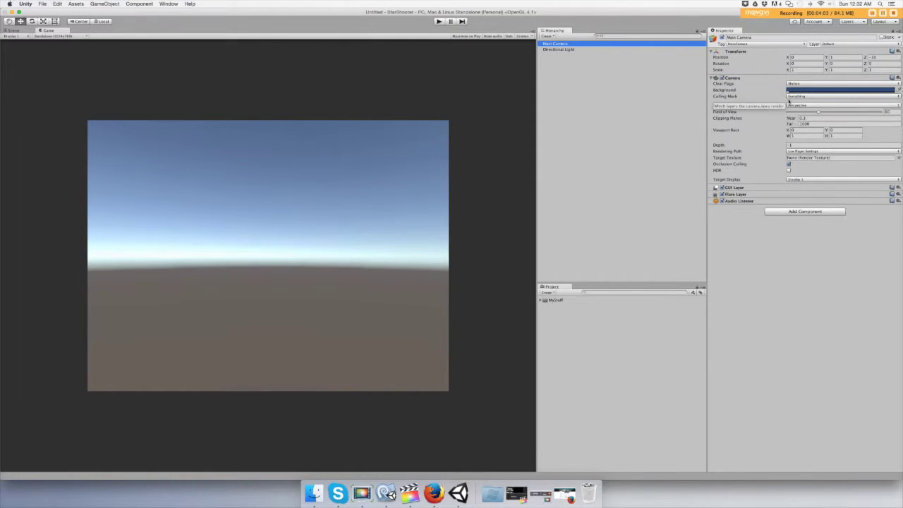
left_click(790, 98)
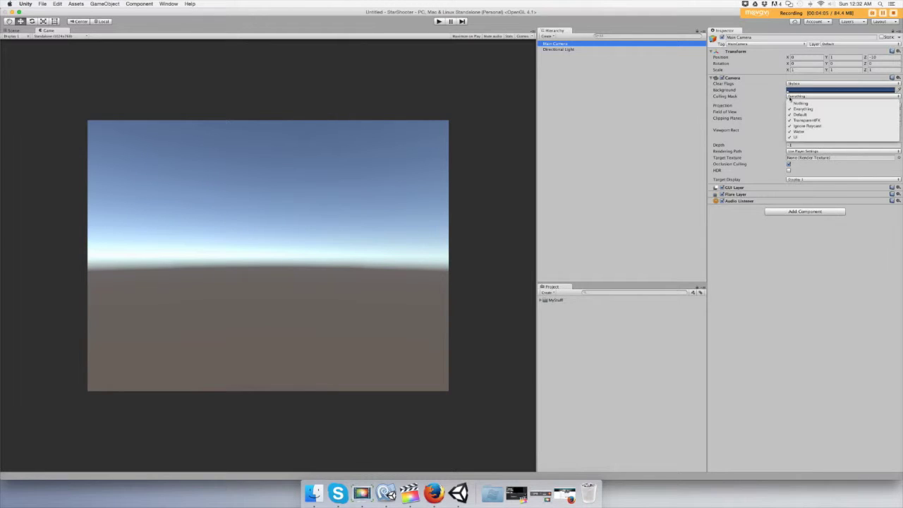
left_click(790, 92)
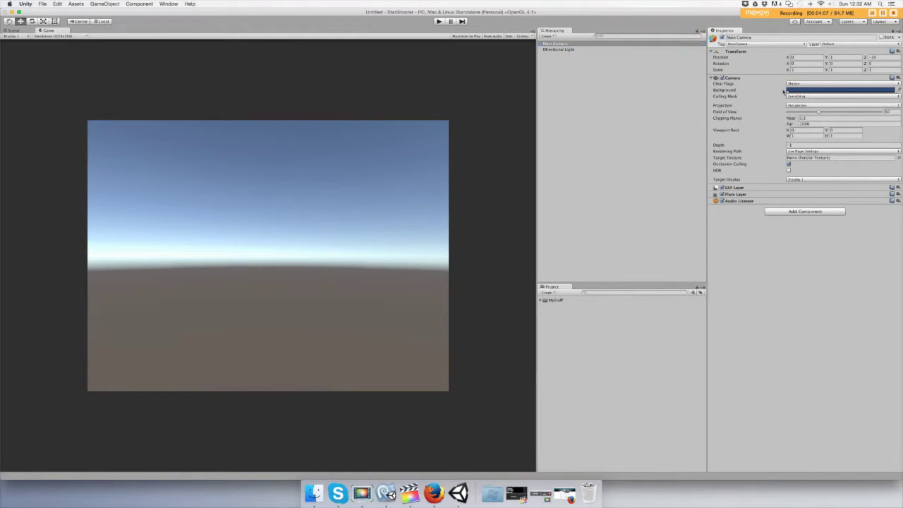
left_click(790, 84)
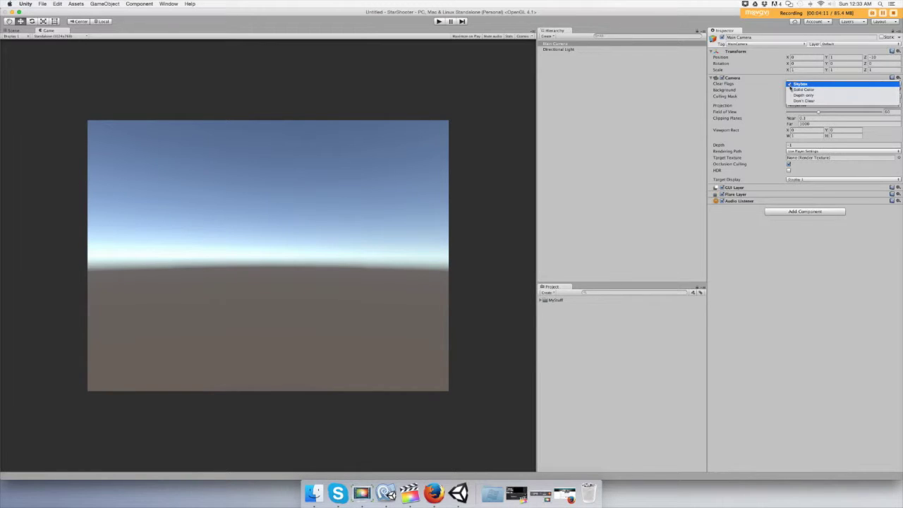
left_click(793, 89)
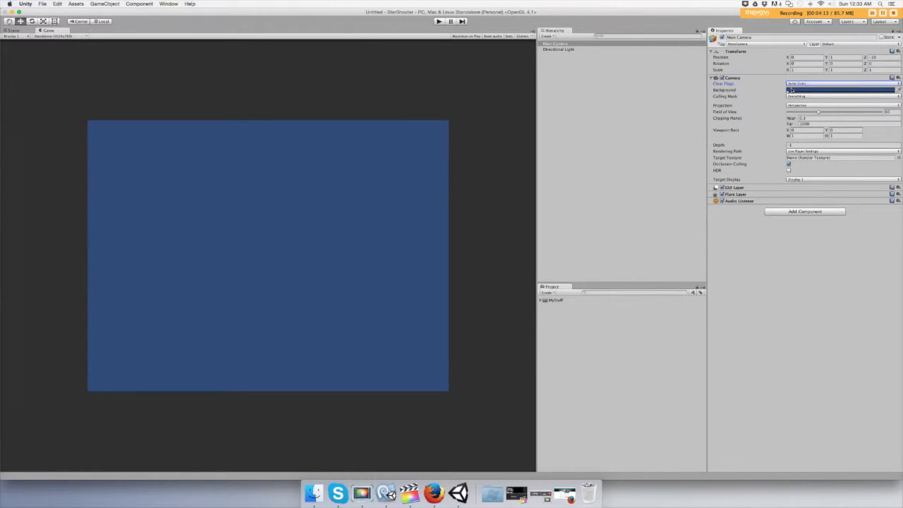
Darken the camera's background colour to a near-black navy.
left_click(790, 90)
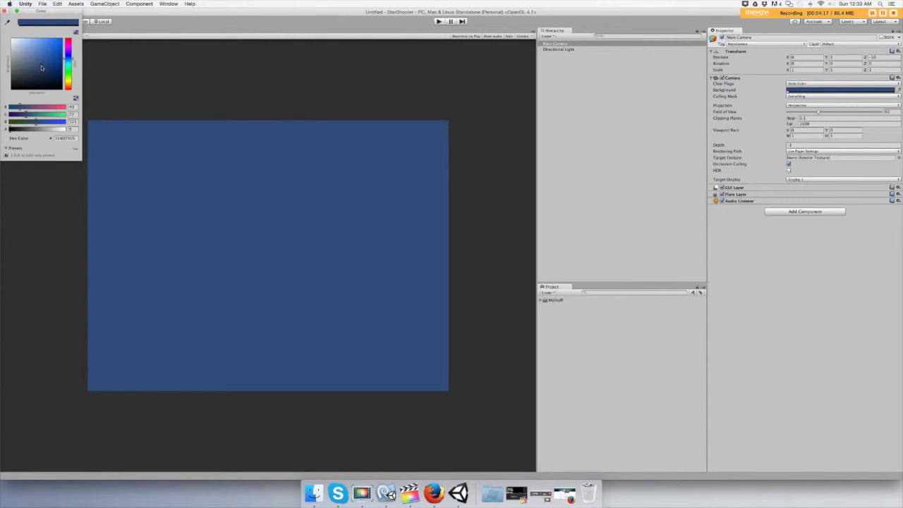
left_click(41, 68)
left_click_drag(41, 68, 40, 85)
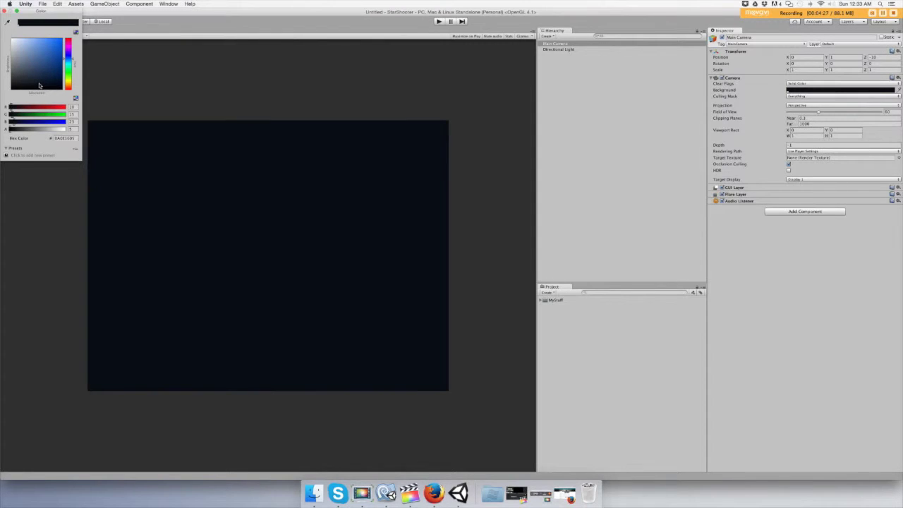
left_click(5, 12)
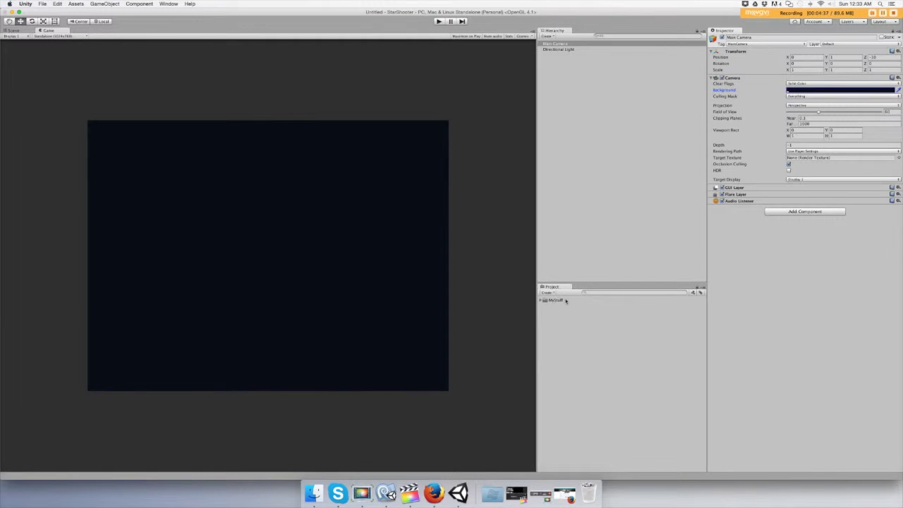
Rename the MyStuff folder to SpaceShip.
left_click(554, 300)
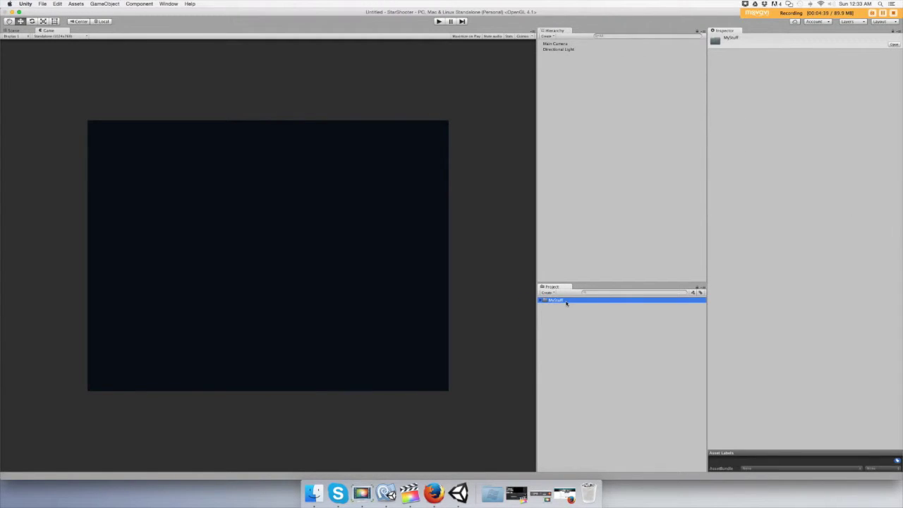
left_click(566, 302)
key("BackSpace")
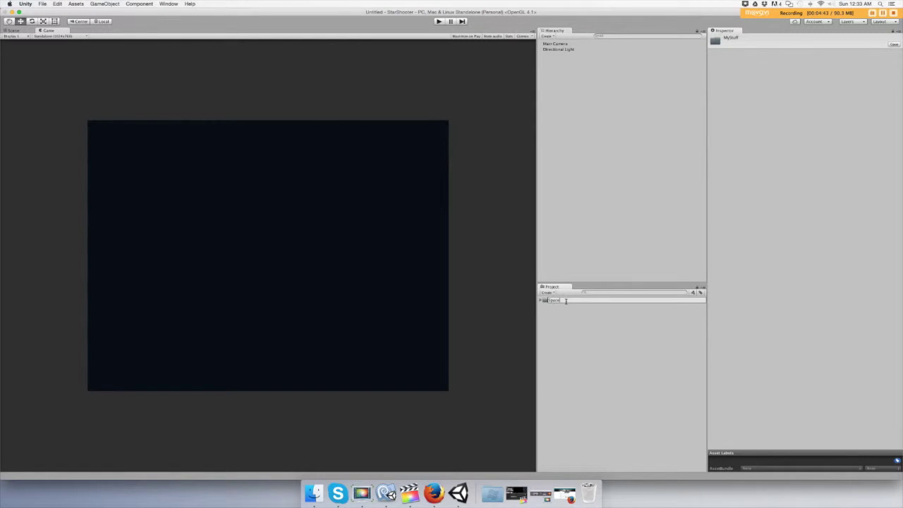
type("SpaceShip")
key("Return")
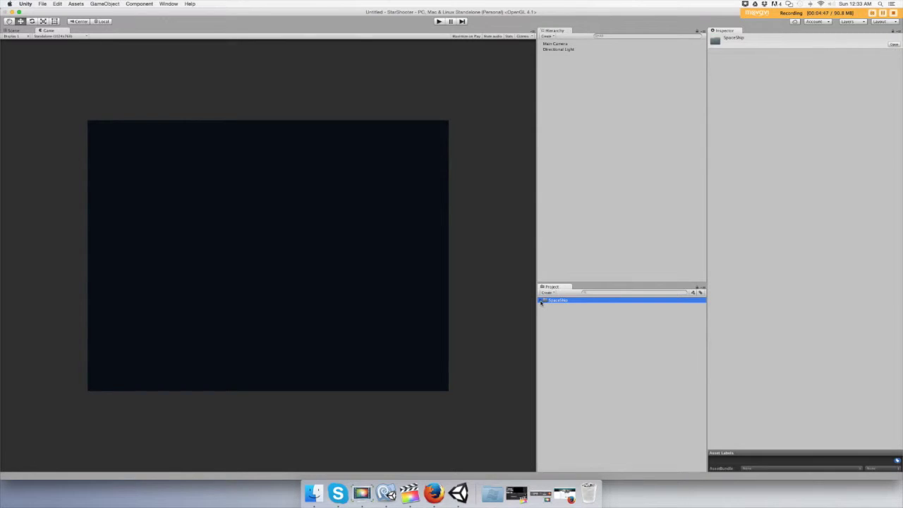
Expand SpaceShip > DroidFighter > Prefabs and select the DroidFighter prefab.
left_click(542, 302)
left_click(544, 307)
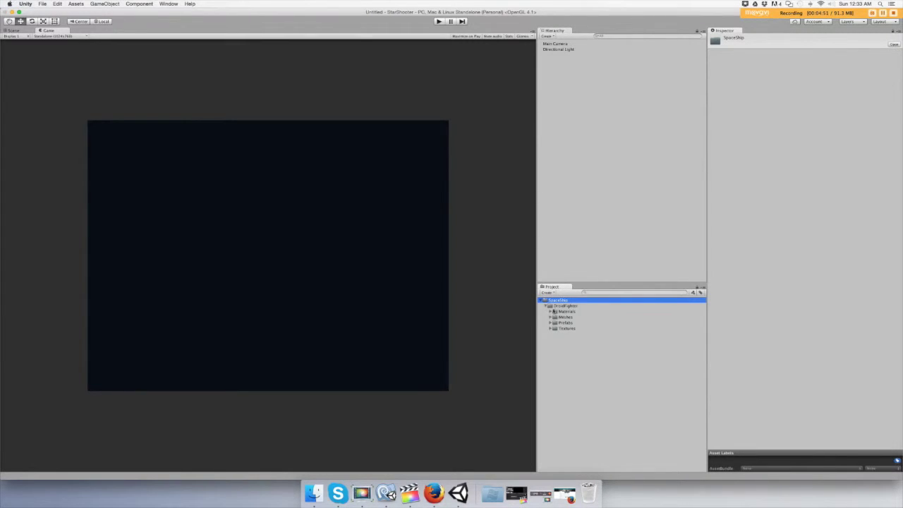
left_click(564, 306)
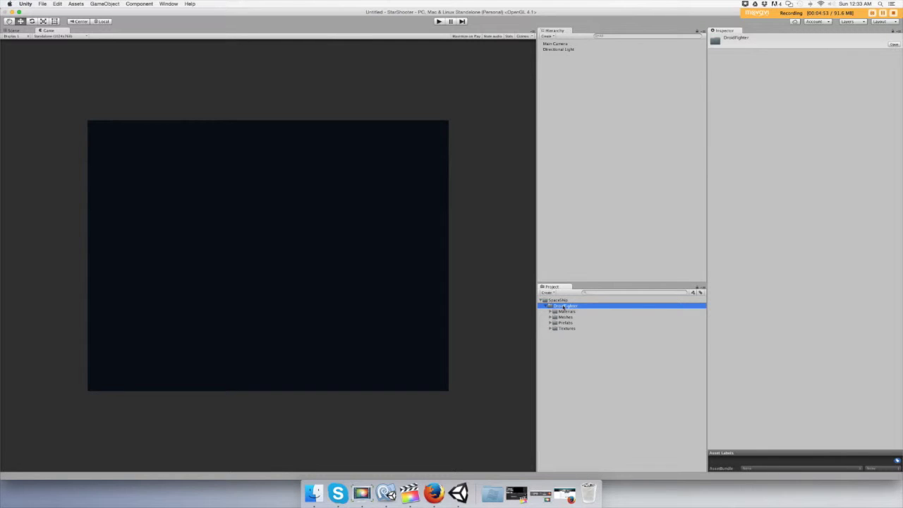
left_click(554, 322)
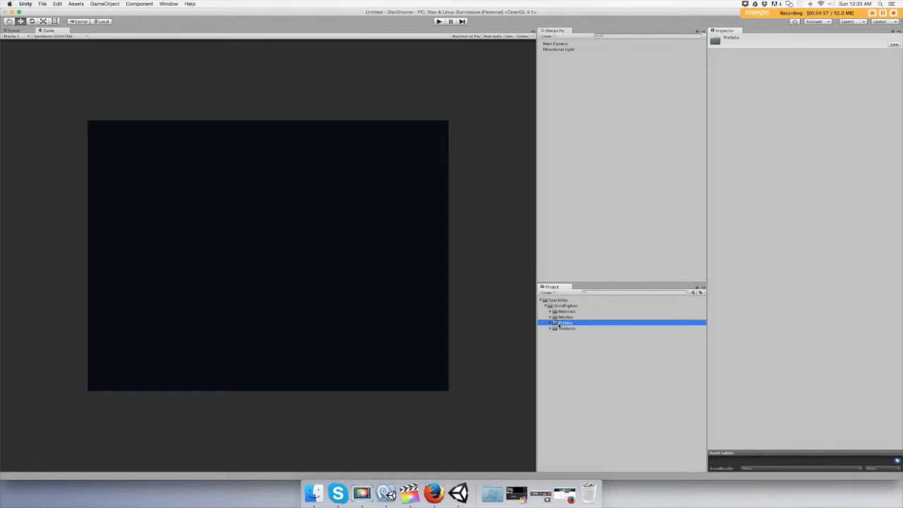
left_click(551, 322)
left_click(575, 329)
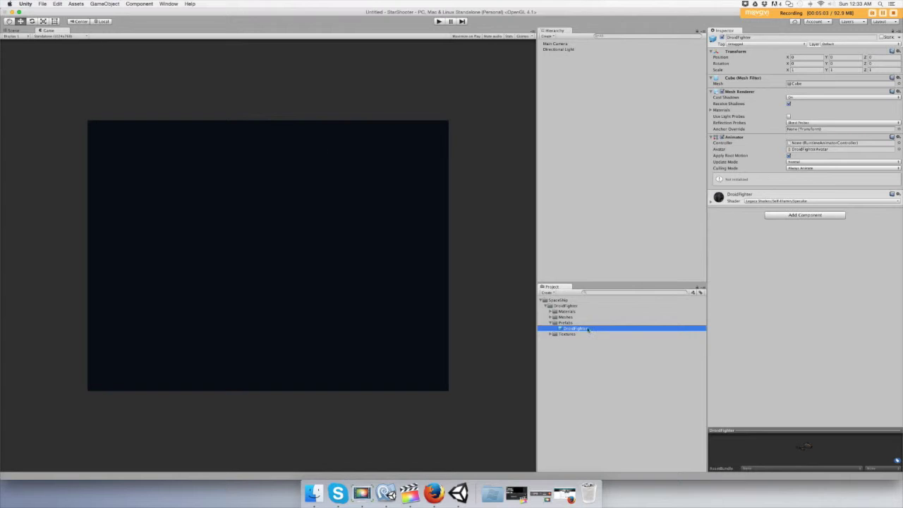
Add the DroidFighter prefab to the Hierarchy and set its rotation to X 0, Y 90, Z -90.
left_click_drag(588, 330, 563, 227)
left_click_drag(563, 228, 546, 59)
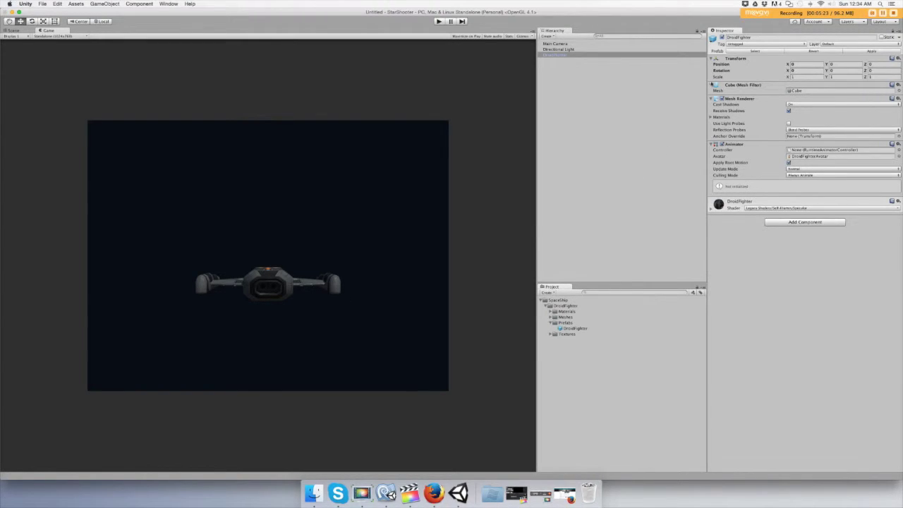
left_click(790, 71)
left_click_drag(788, 71, 825, 73)
left_click(809, 72)
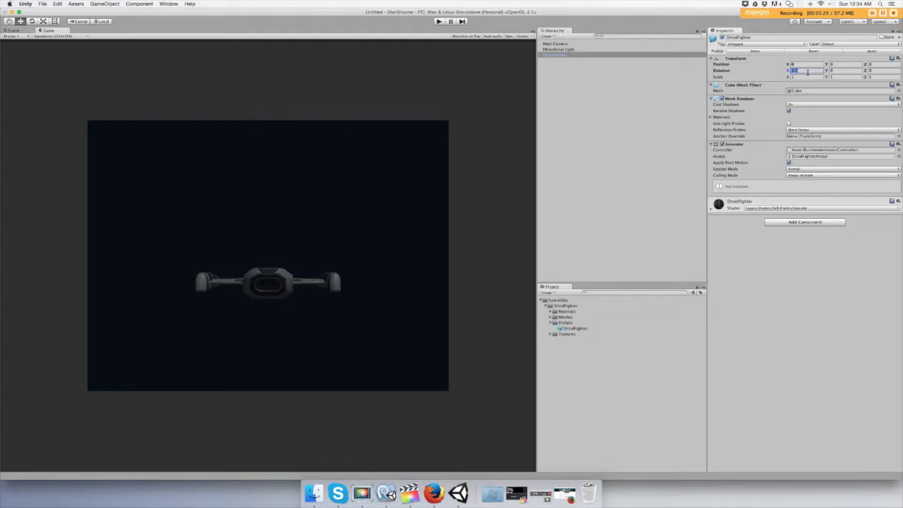
type("0")
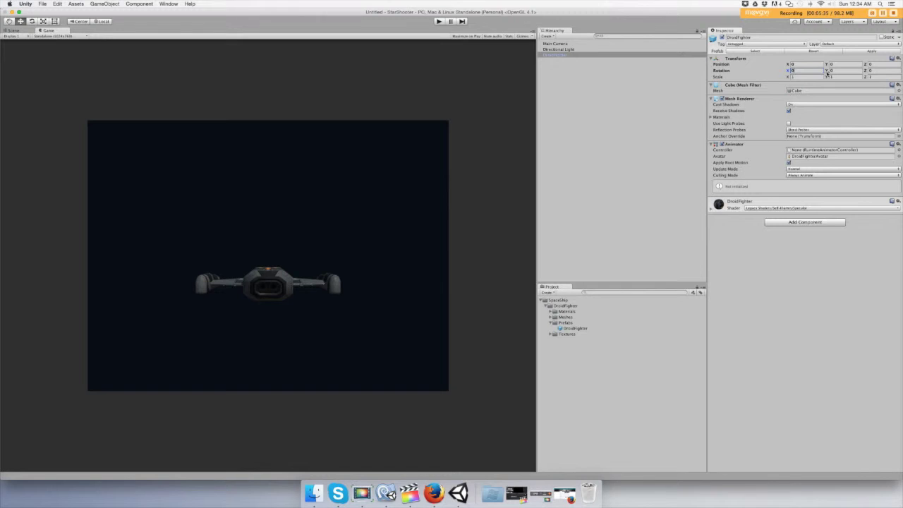
left_click_drag(827, 73, 901, 180)
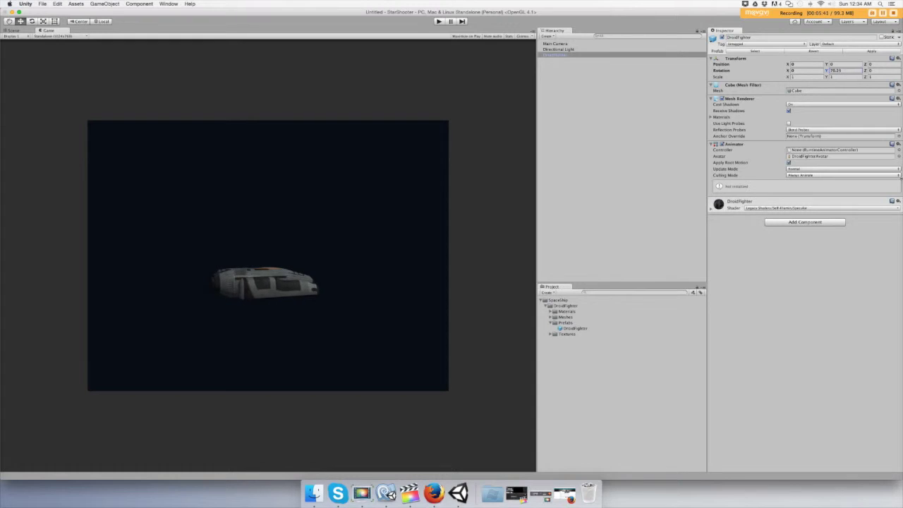
left_click(844, 70)
type("90")
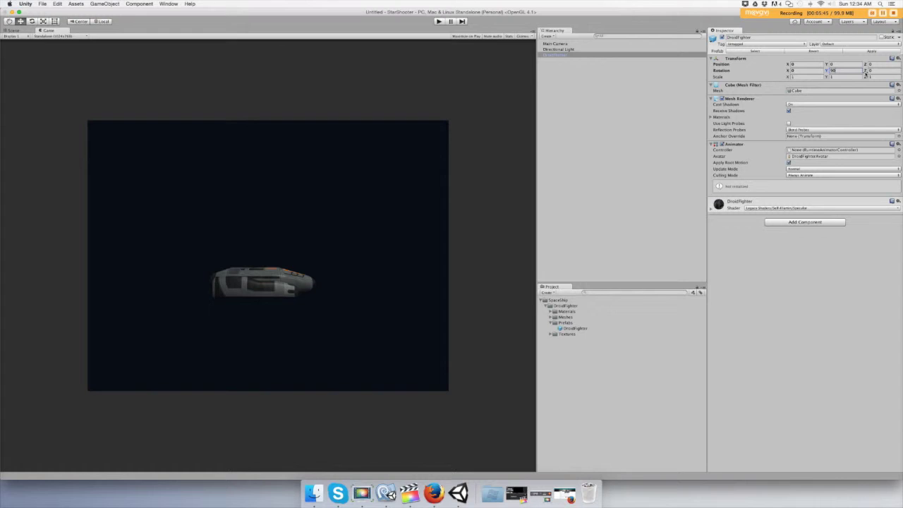
left_click_drag(866, 71, 252, 235)
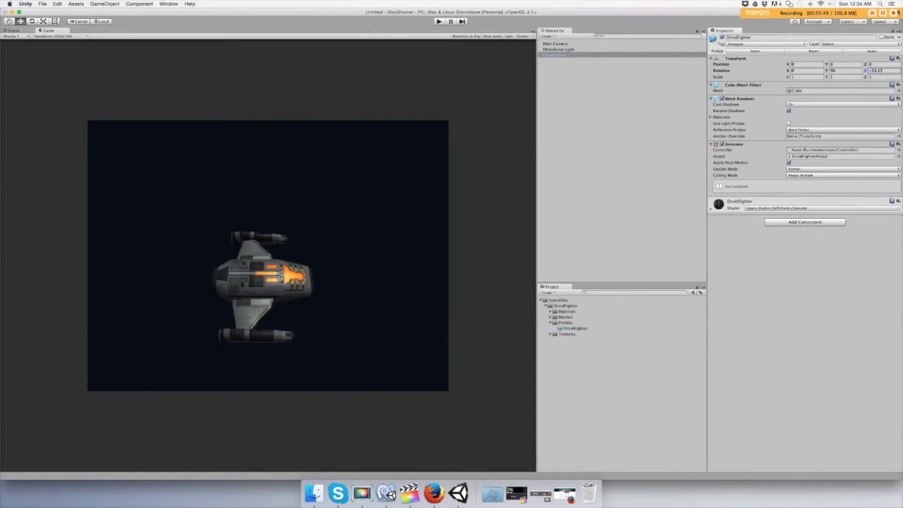
left_click(887, 70)
type("-90")
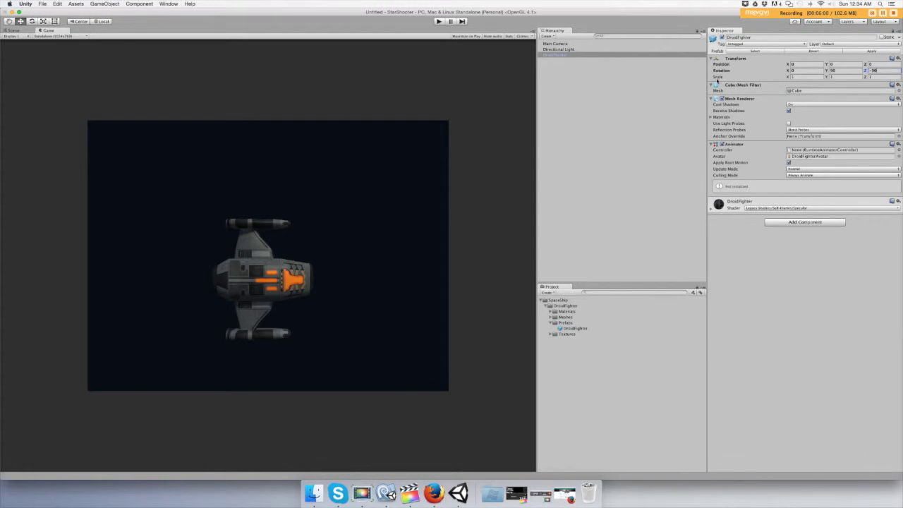
Scale the ship to 0.4 on all axes and preview it in Play mode.
left_click(799, 77)
type("0.4")
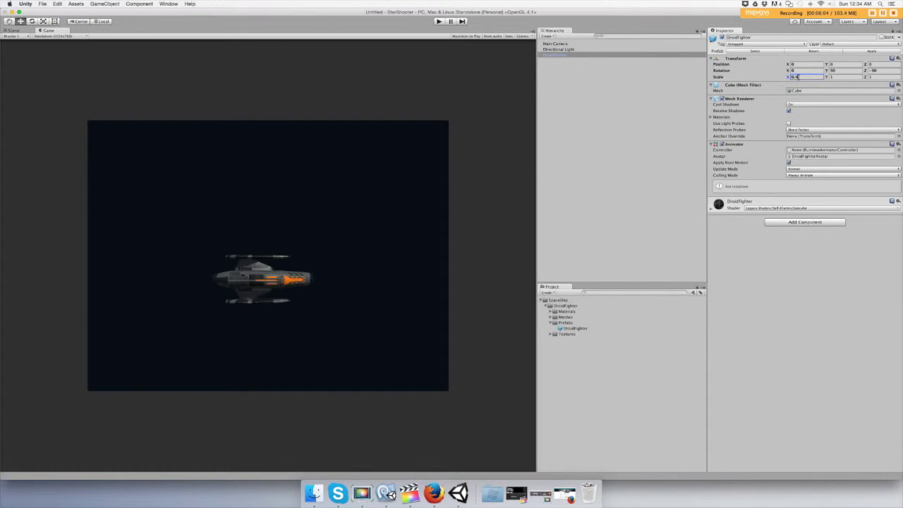
left_click(854, 77)
type("0.4")
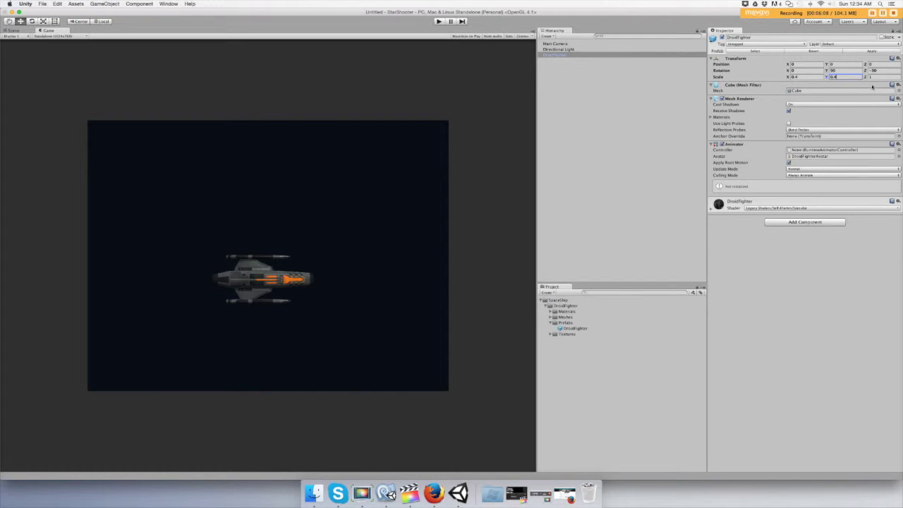
left_click(876, 76)
type("0.4")
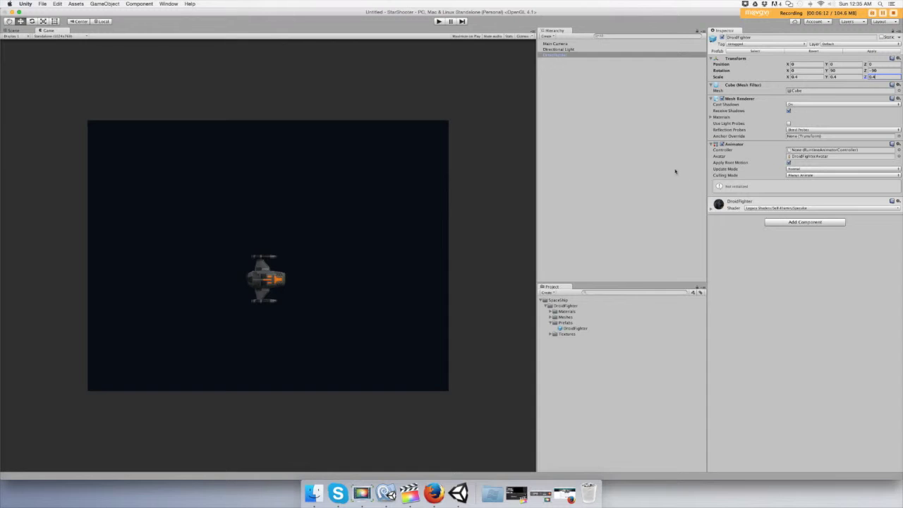
left_click(438, 21)
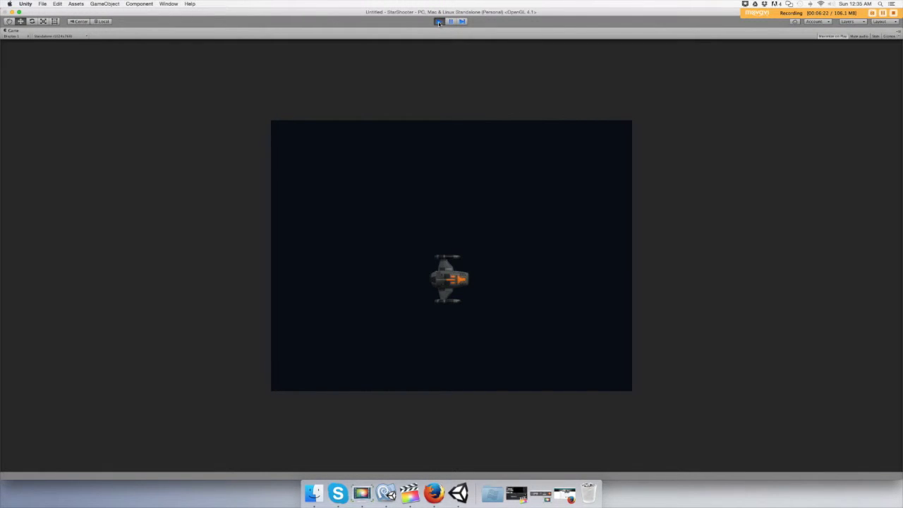
left_click(439, 22)
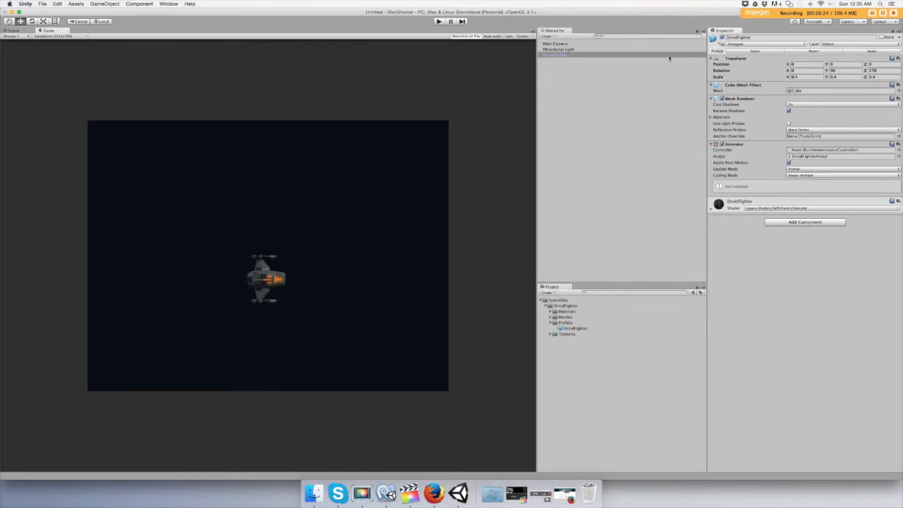
Rescale the ship to 0.2 on every axis and run the game again.
left_click(793, 76)
type("0.2")
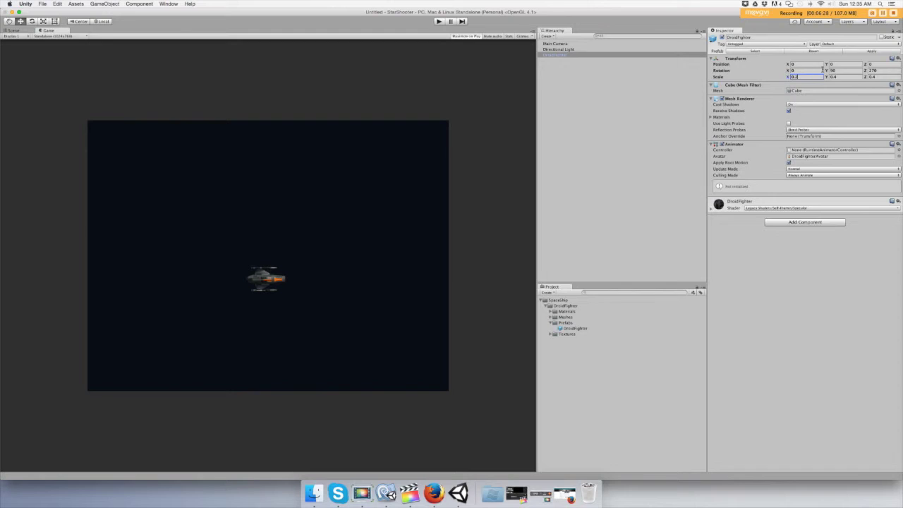
left_click(841, 76)
type("0.2")
left_click(893, 77)
type("0.2")
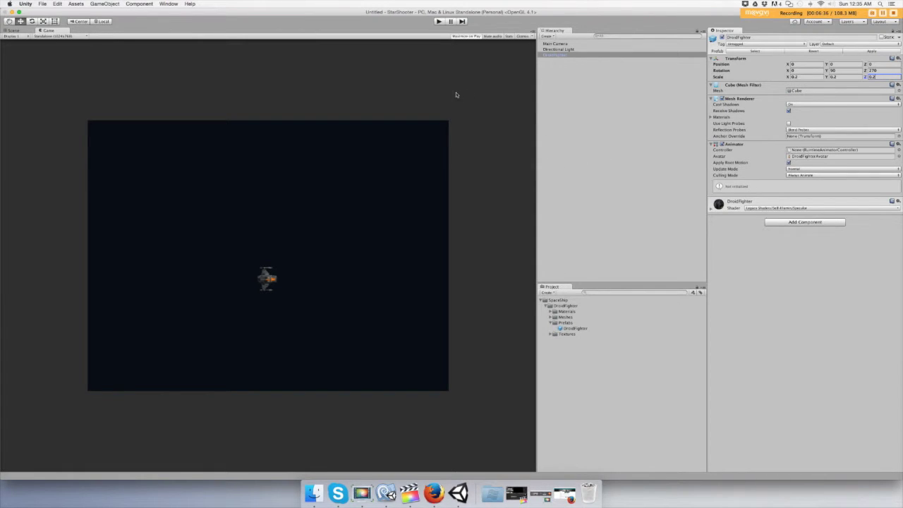
left_click(438, 22)
Add a Rigidbody component to the DroidFighter.
left_click(777, 223)
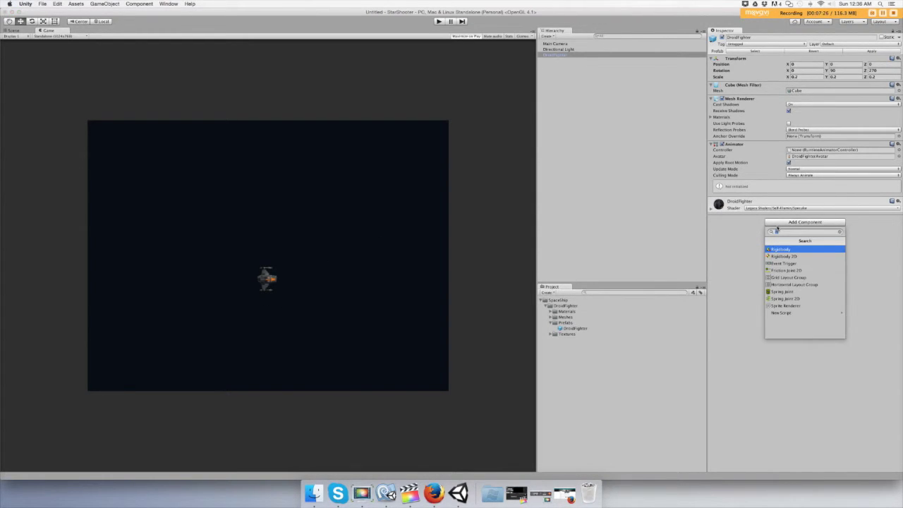
left_click(766, 230)
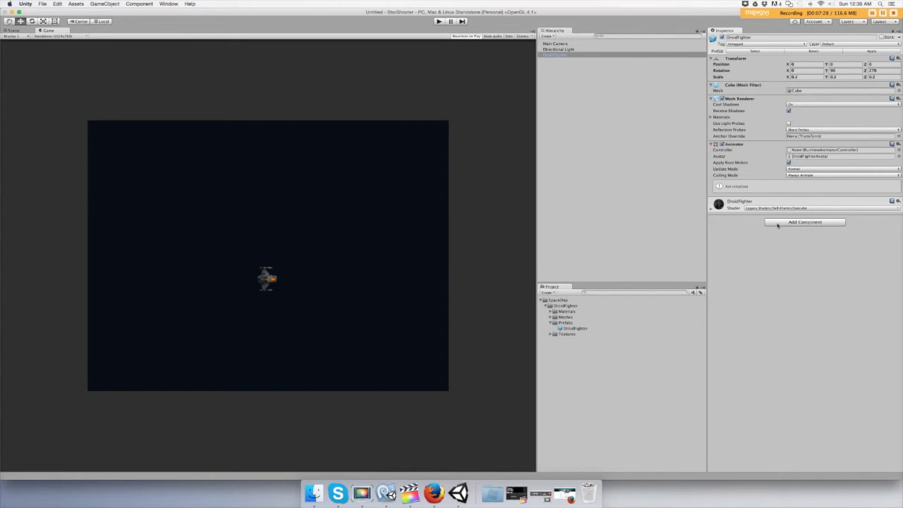
left_click(779, 223)
left_click(781, 252)
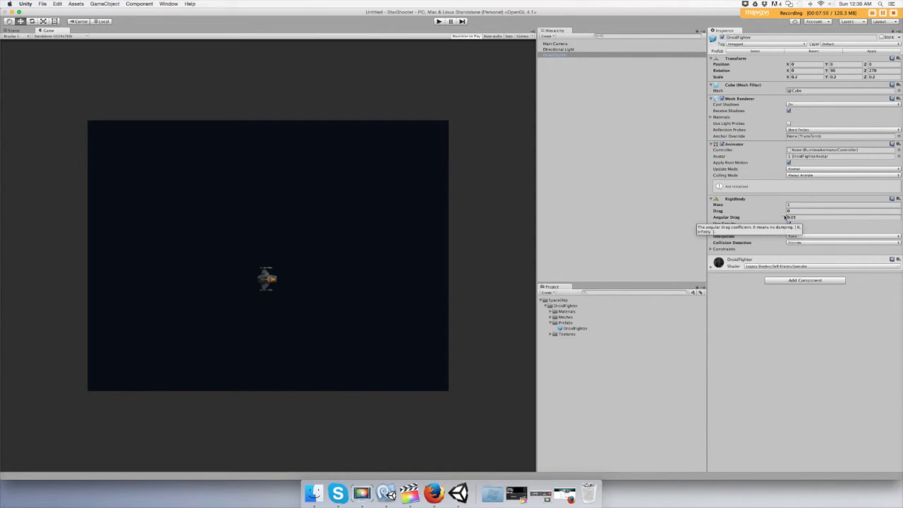
Set the Rigidbody drag to 10 and play-test the ship's slow fall.
left_click(791, 205)
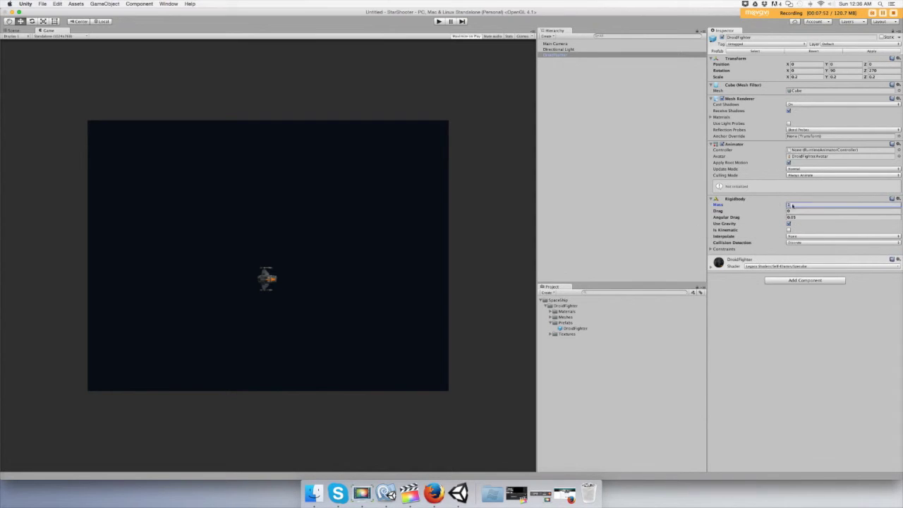
left_click(792, 211)
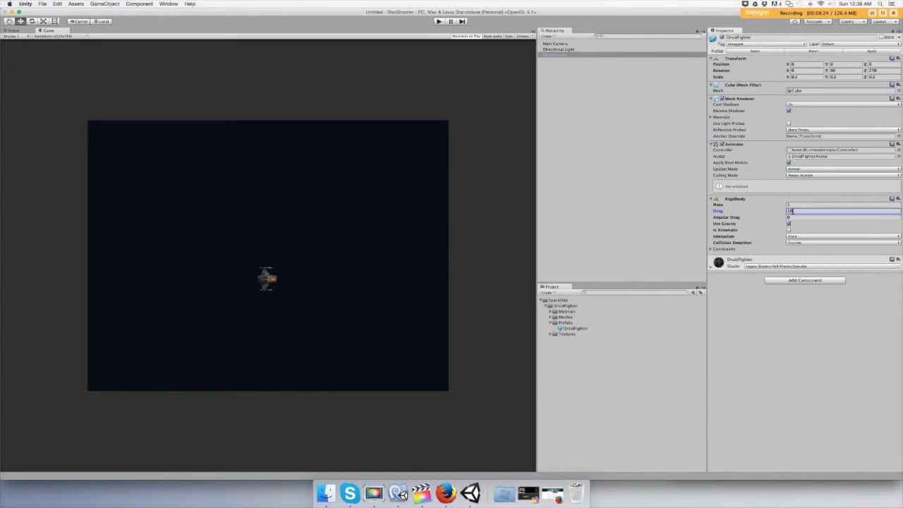
left_click(438, 22)
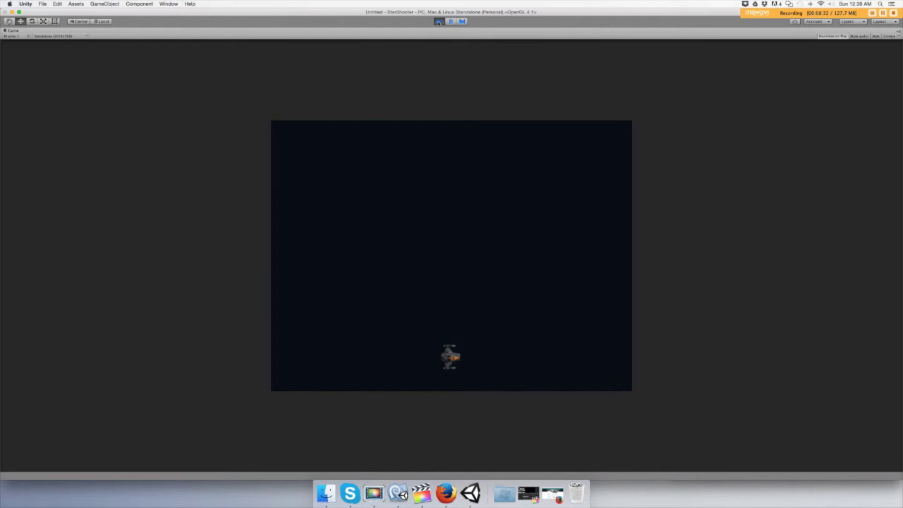
left_click(438, 22)
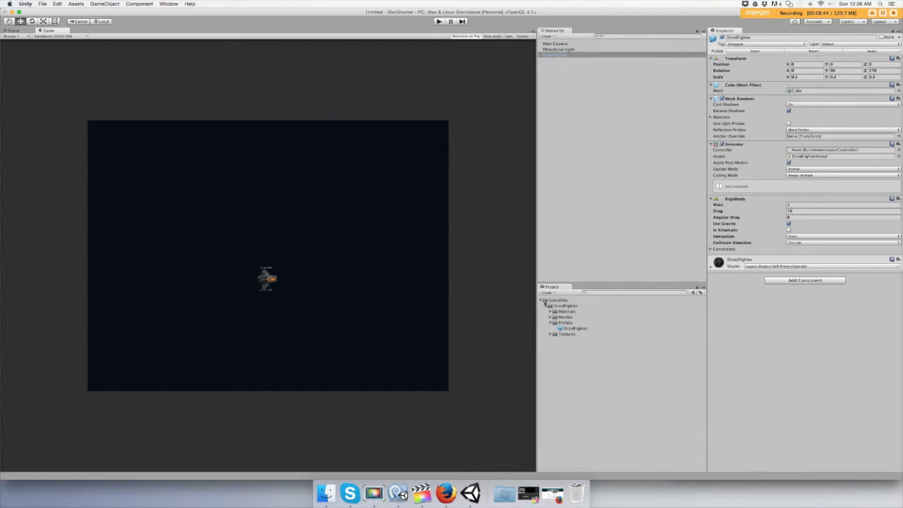
Collapse the SpaceShip folder and create a new project folder named MyScripts.
left_click(544, 301)
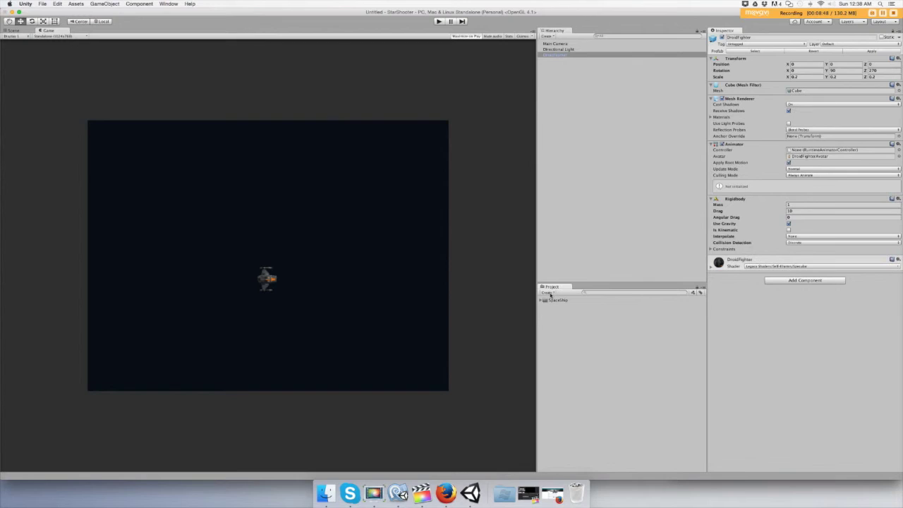
left_click(550, 293)
left_click(552, 299)
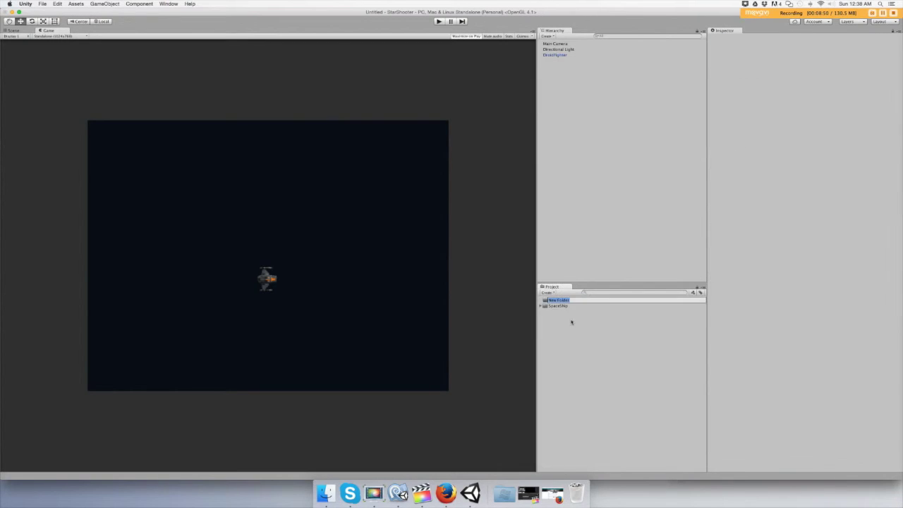
type("MyScripts")
key("Return")
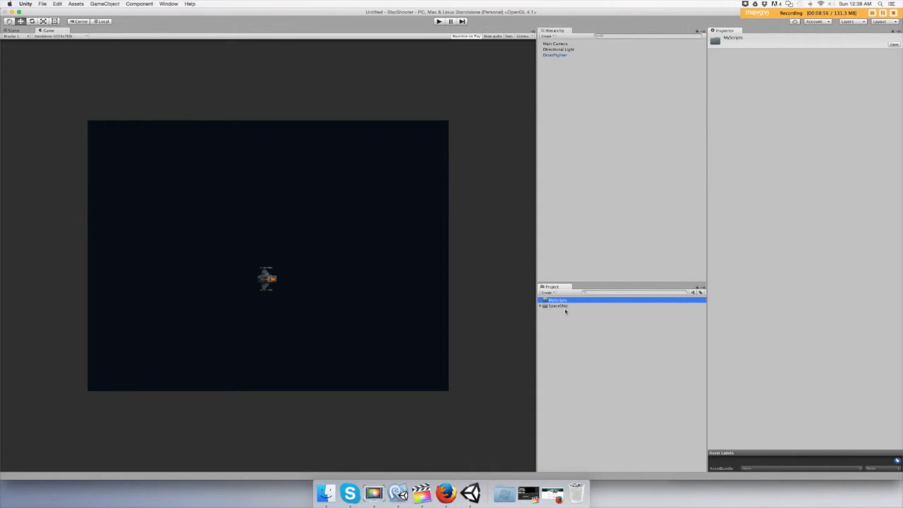
Create a C# script named MoveShip inside the MyScripts folder.
right_click(560, 301)
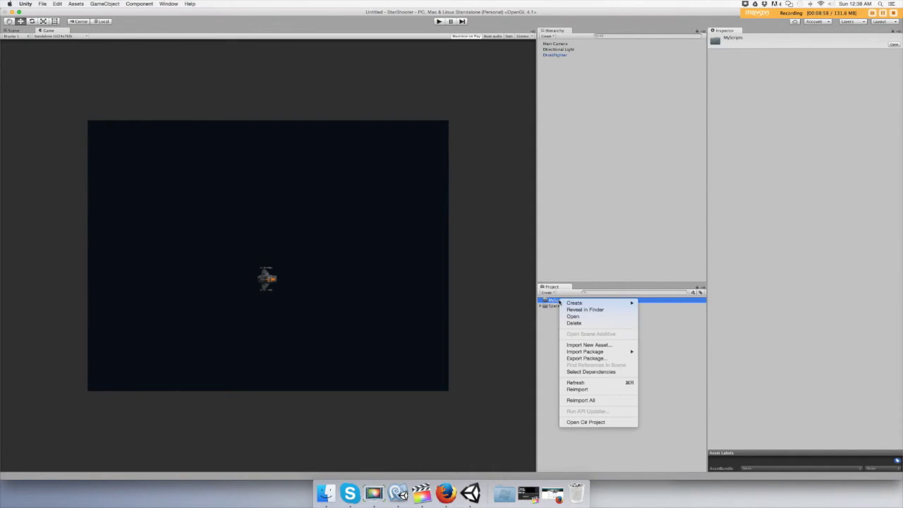
mouse_move(573, 302)
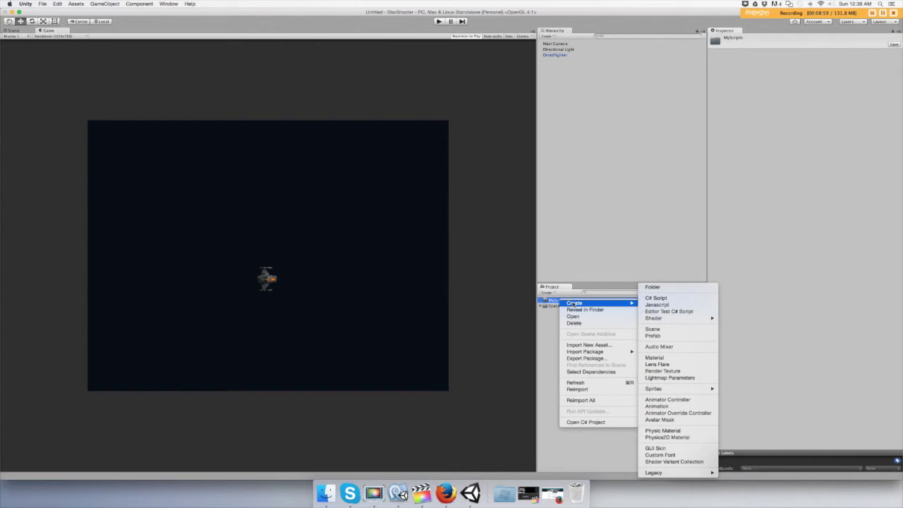
left_click(663, 300)
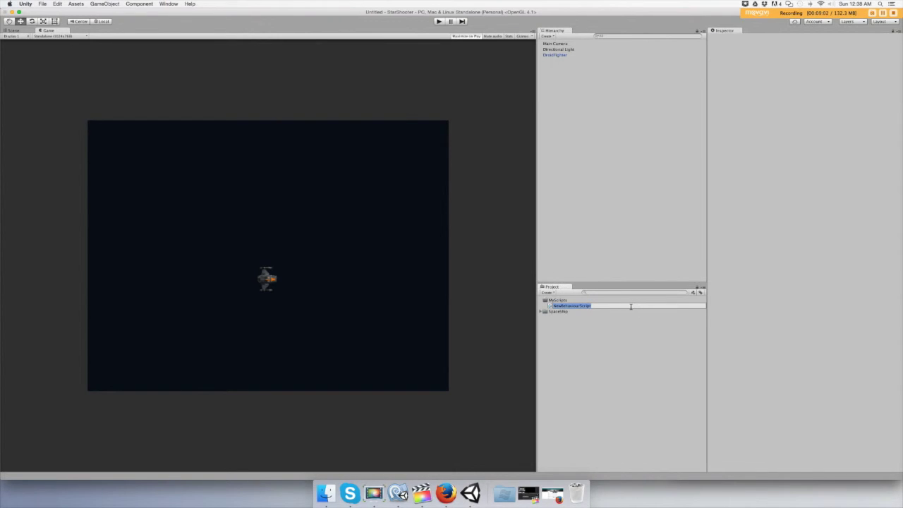
key("BackSpace")
key("Return")
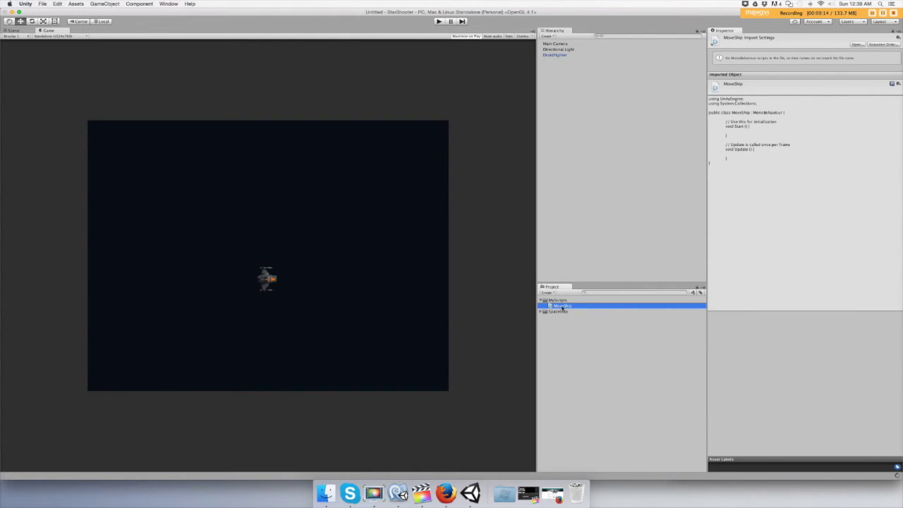
Open MoveShip.cs in MonoDevelop and add blank lines before the class's closing brace.
double_click(563, 306)
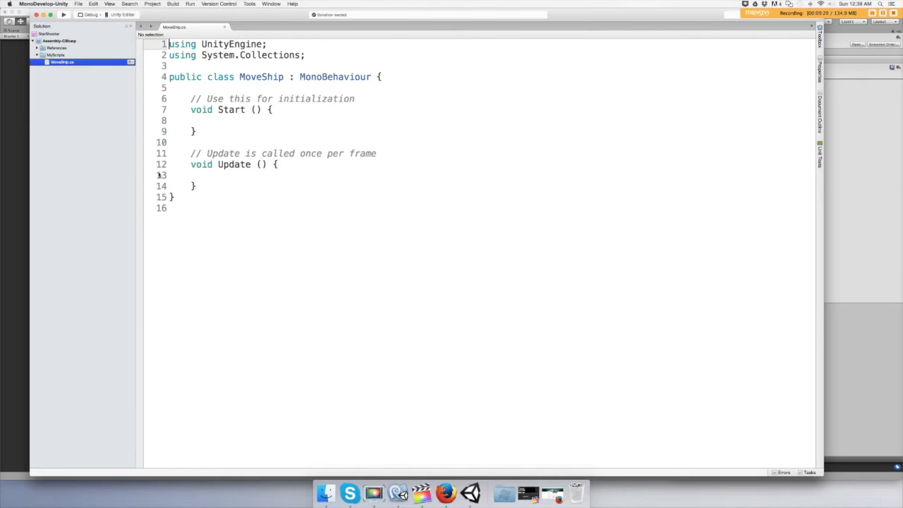
left_click(169, 197)
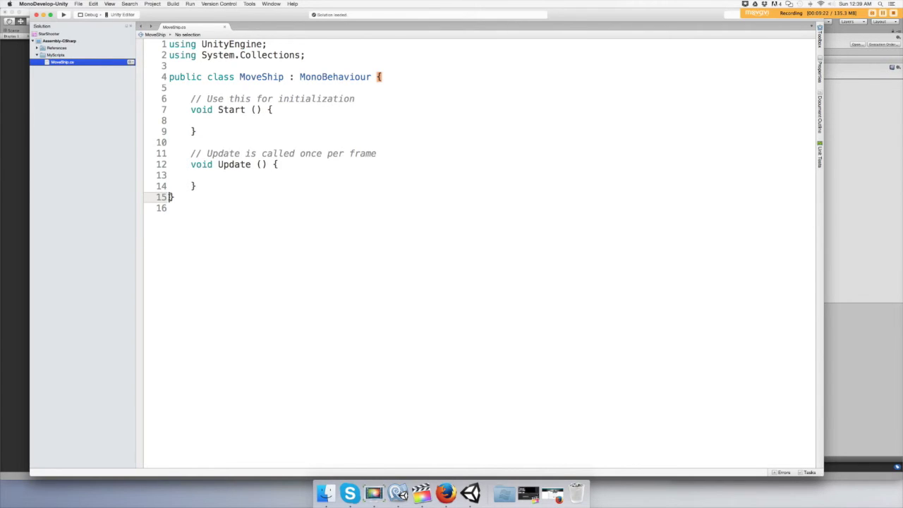
key("Return")
key("Return")
key("Return")
key("Return")
key("Return")
key("Return")
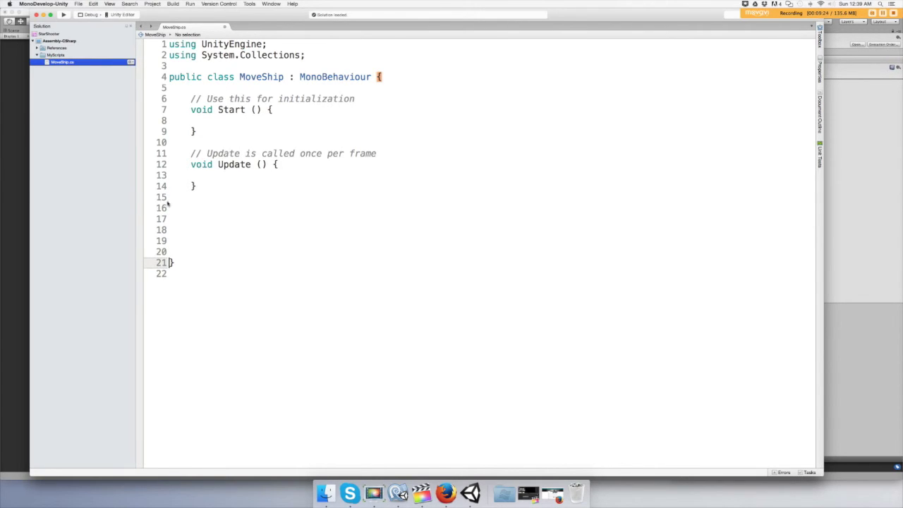
key("Return")
Write an empty void MoveShipUp() method with its braces in the class.
left_click(191, 240)
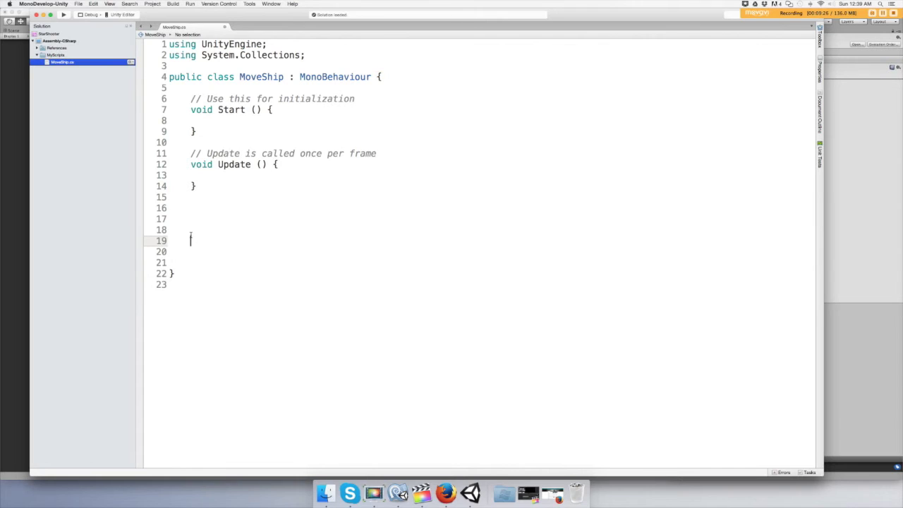
type("void MoveShipU")
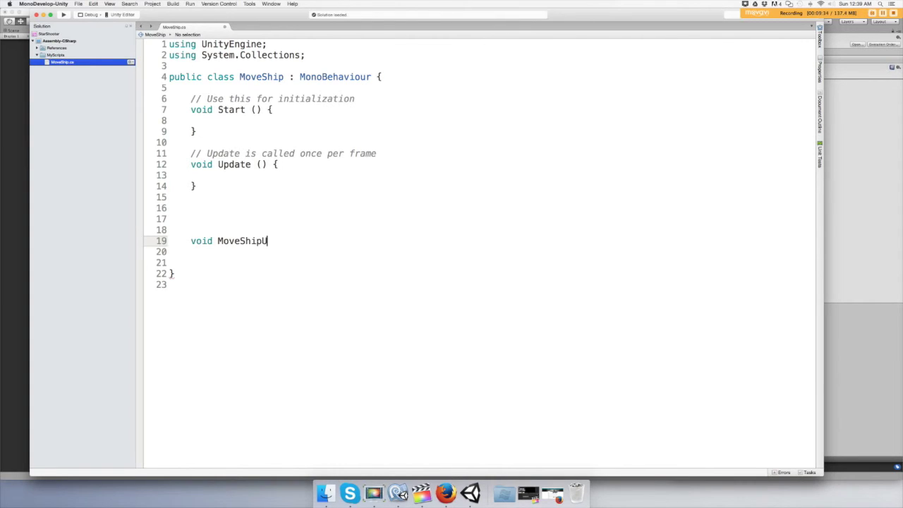
type("p()")
key("Return")
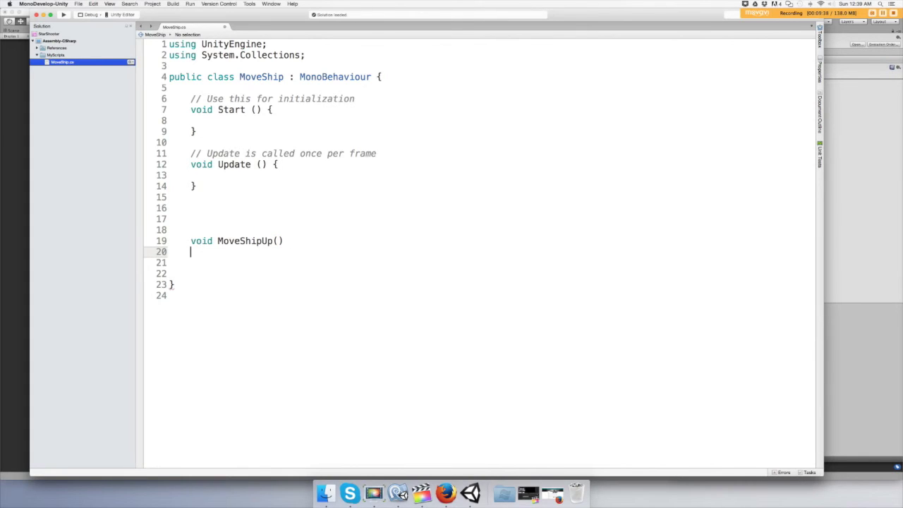
type("{")
key("Return")
key("Return")
type("}")
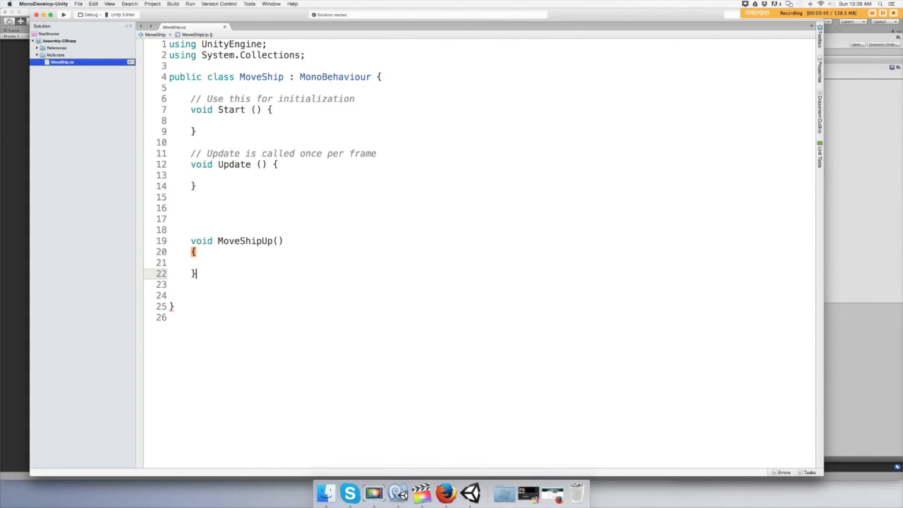
Comment MoveShipUp with '// this will make the ship move up when the keyboard is used'.
left_click(293, 241)
type("/")
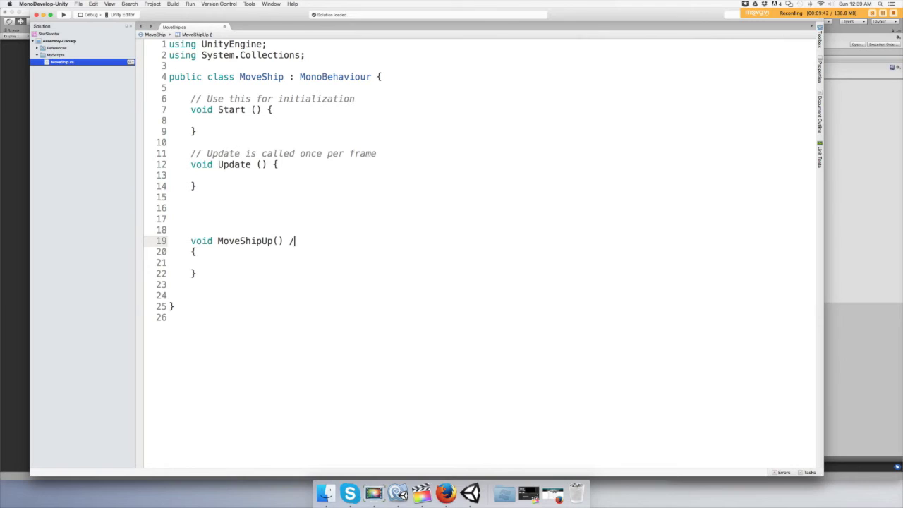
type("/ this will make the shi")
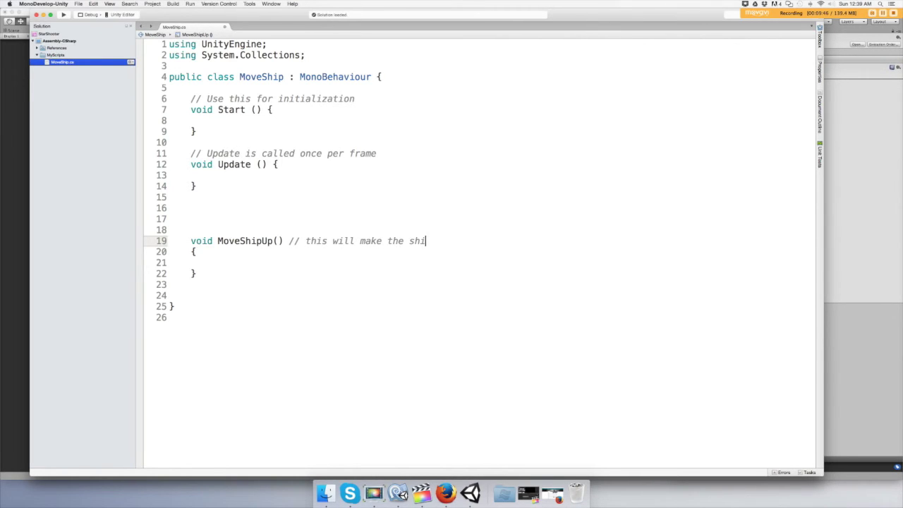
type("p move up when the ")
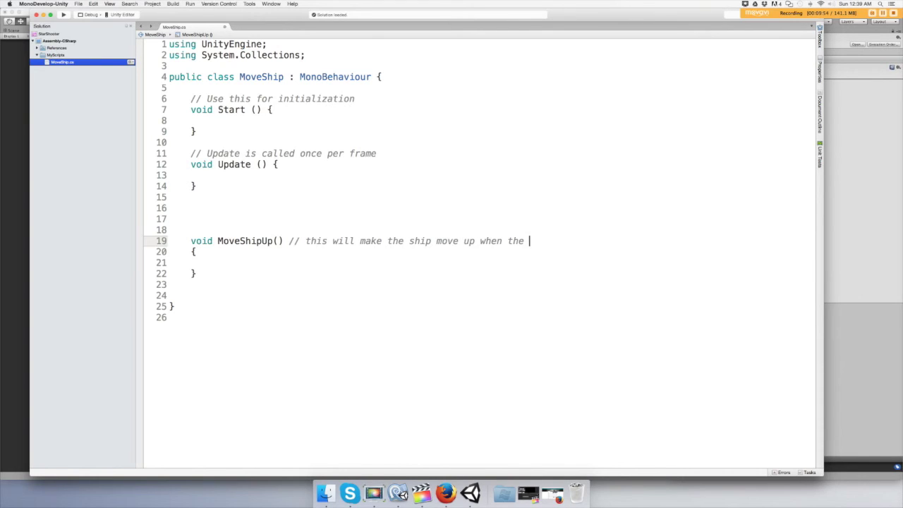
type("keyboard")
type("is used")
Type if(Input.GetKey(KeyCode. inside MoveShipUp, picking KeyCode from autocomplete.
left_click(211, 262)
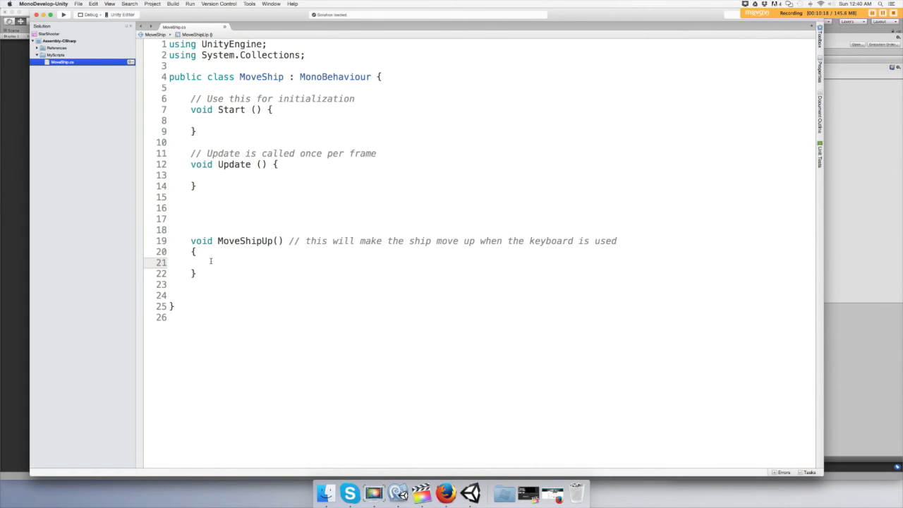
type("if(Input")
key("BackSpace")
type(".GetKey")
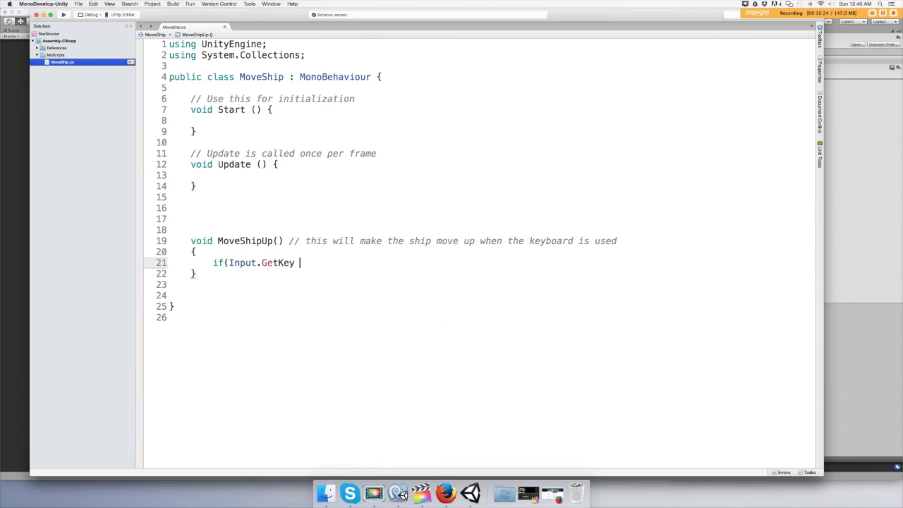
key("BackSpace")
type("(")
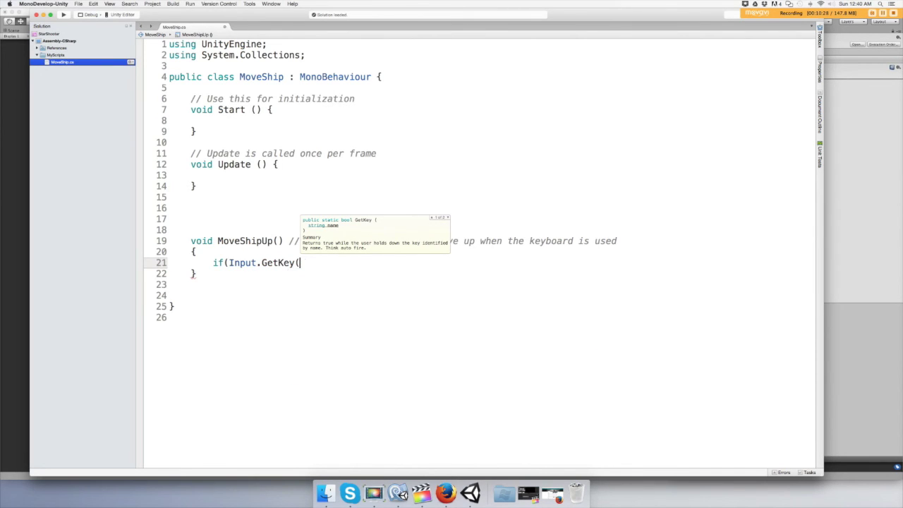
key("Return")
key("BackSpace")
type(".")
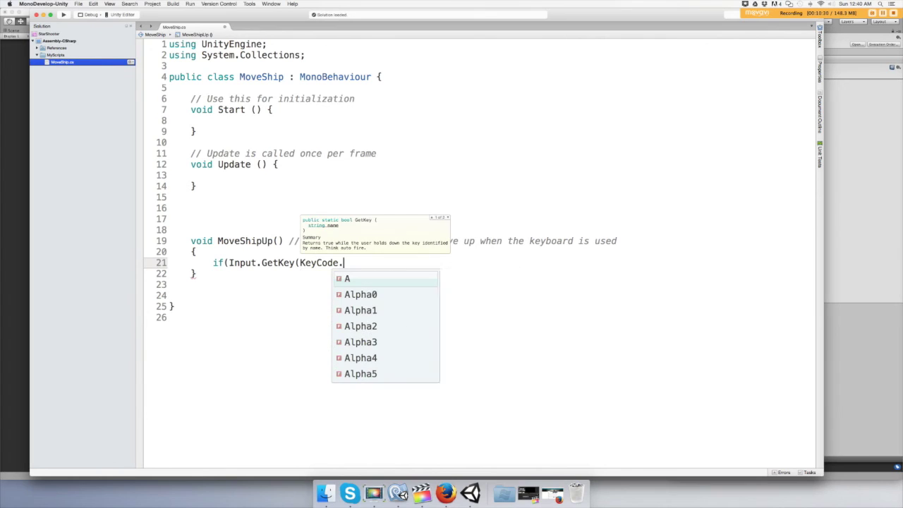
type("B")
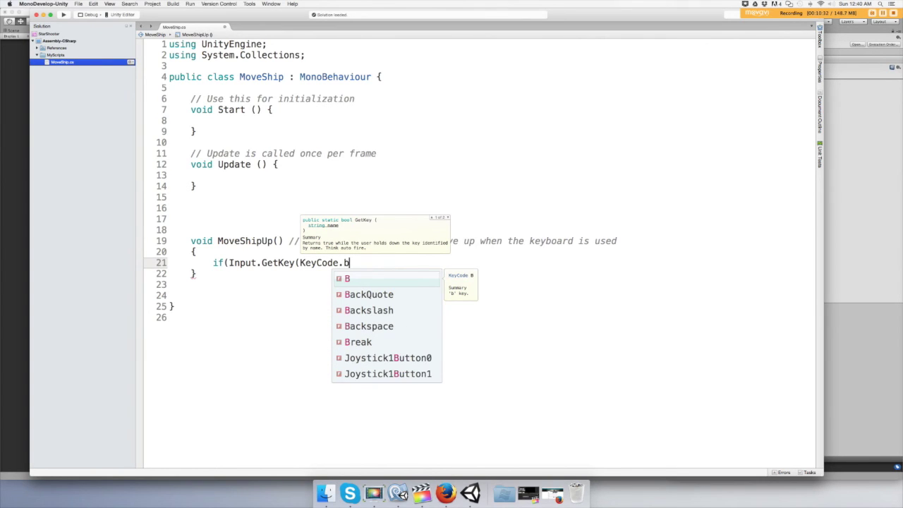
key("BackSpace")
type("N")
key("BackSpace")
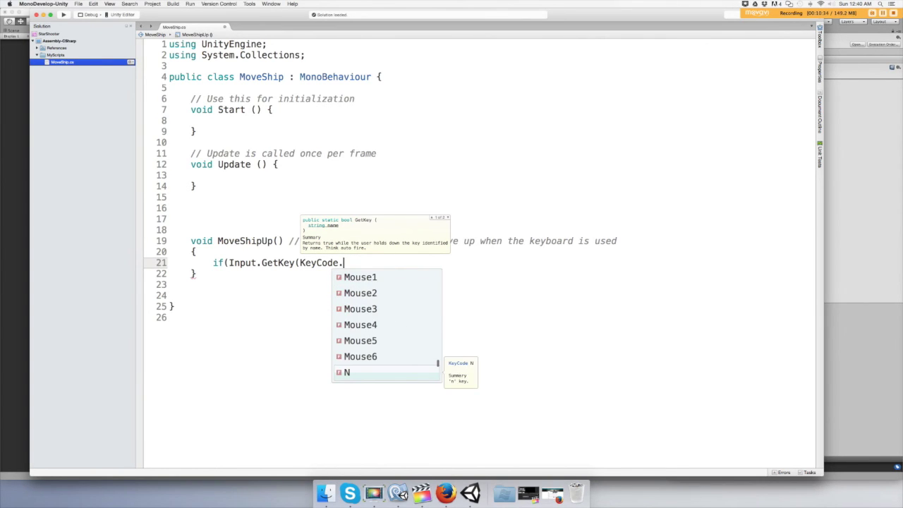